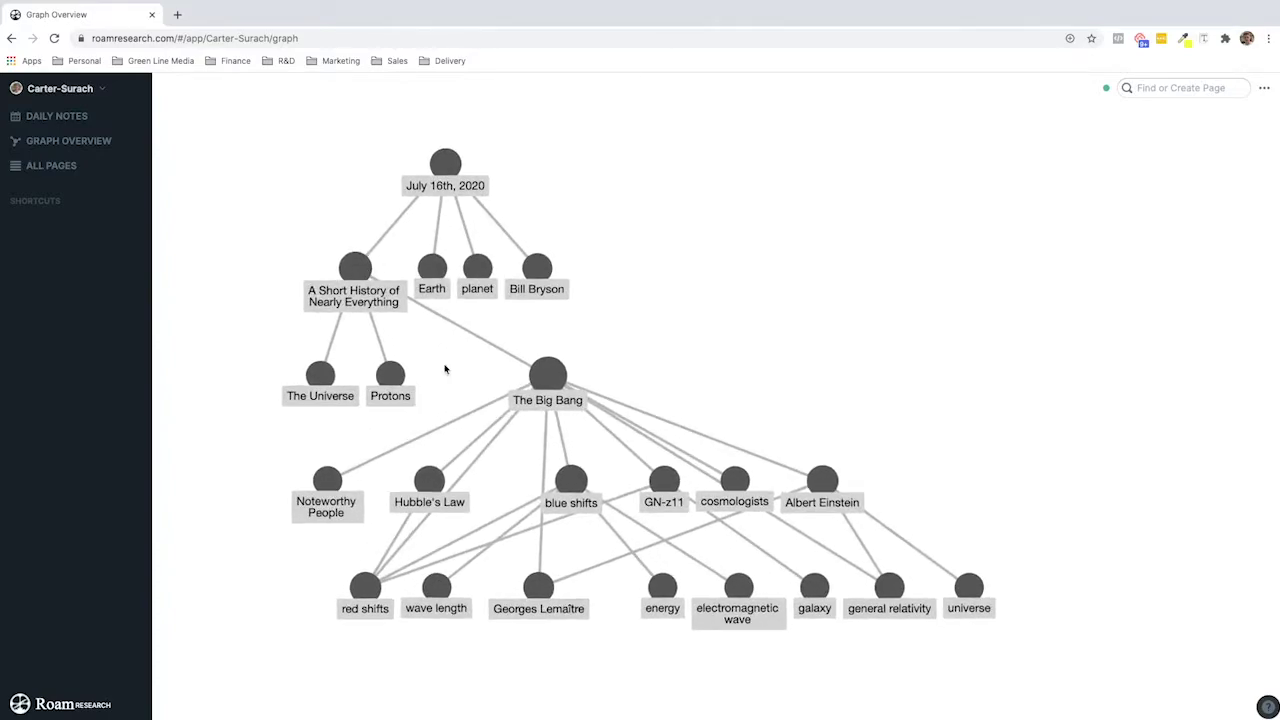
# Pan the graph overview slightly to the right.
pyautogui.moveTo(587, 249); pyautogui.dragTo(600, 243)
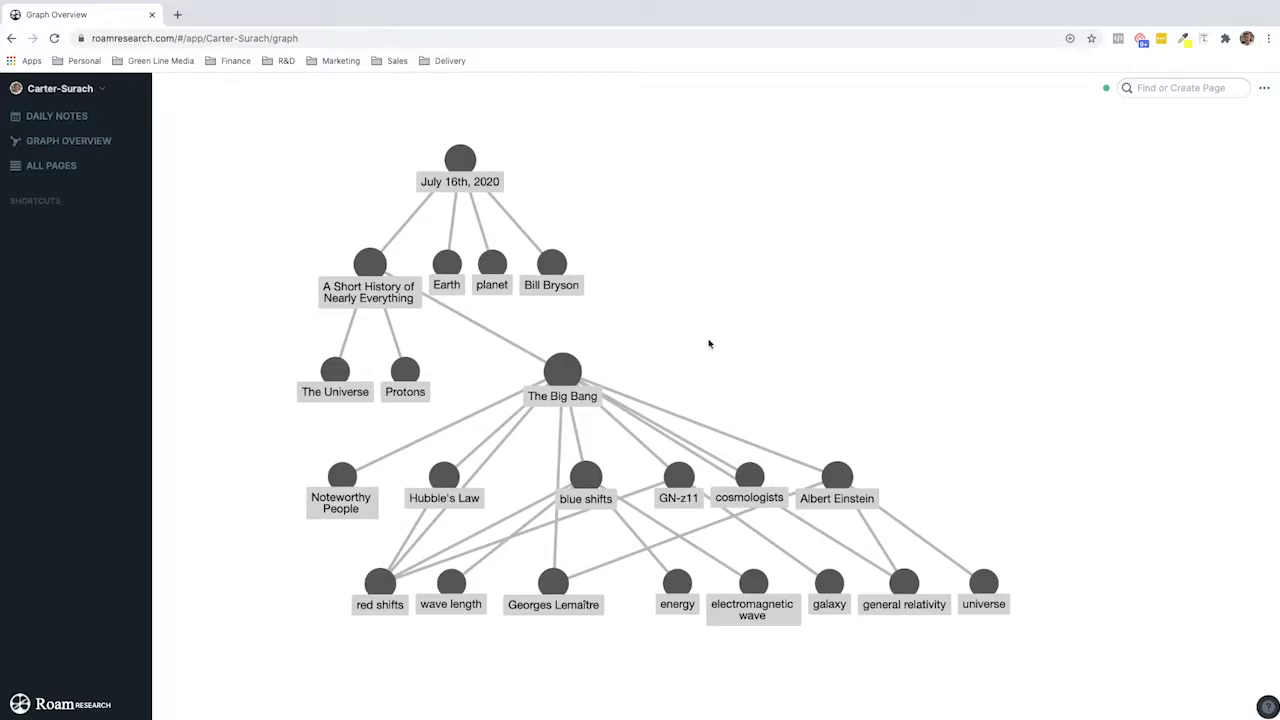
# Move Bill Bryson, planet and Earth right of the daily note, and the book and The Big Bang up-left.
pyautogui.moveTo(548, 264); pyautogui.dragTo(640, 180)
pyautogui.moveTo(492, 263); pyautogui.dragTo(637, 251)
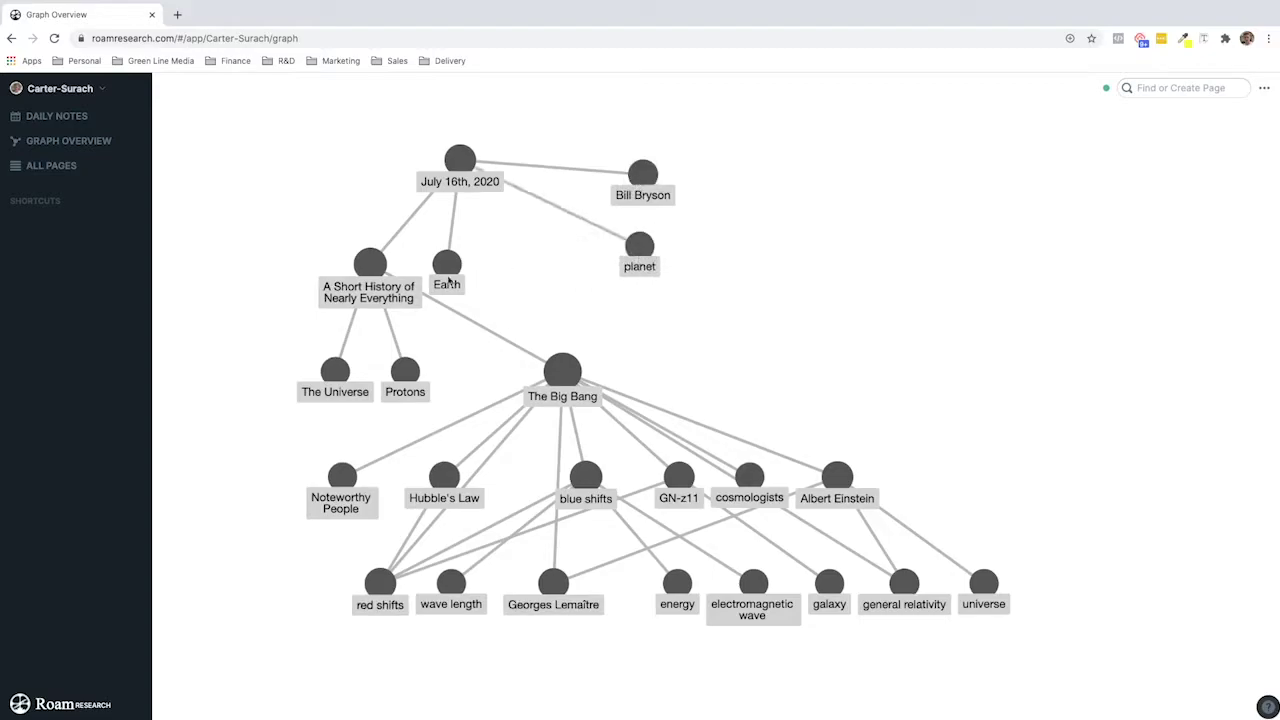
pyautogui.moveTo(447, 264); pyautogui.dragTo(601, 280)
pyautogui.moveTo(370, 263); pyautogui.dragTo(336, 221)
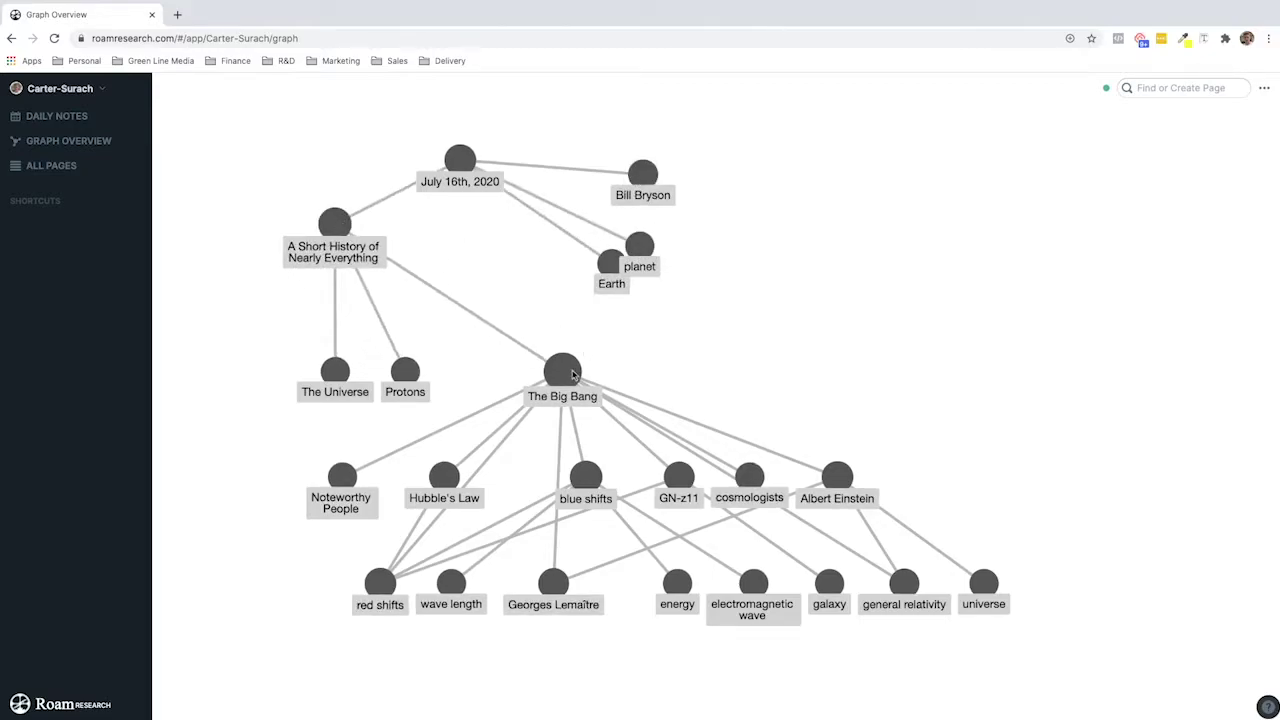
pyautogui.moveTo(564, 371); pyautogui.dragTo(515, 335)
pyautogui.moveTo(609, 262); pyautogui.dragTo(556, 262)
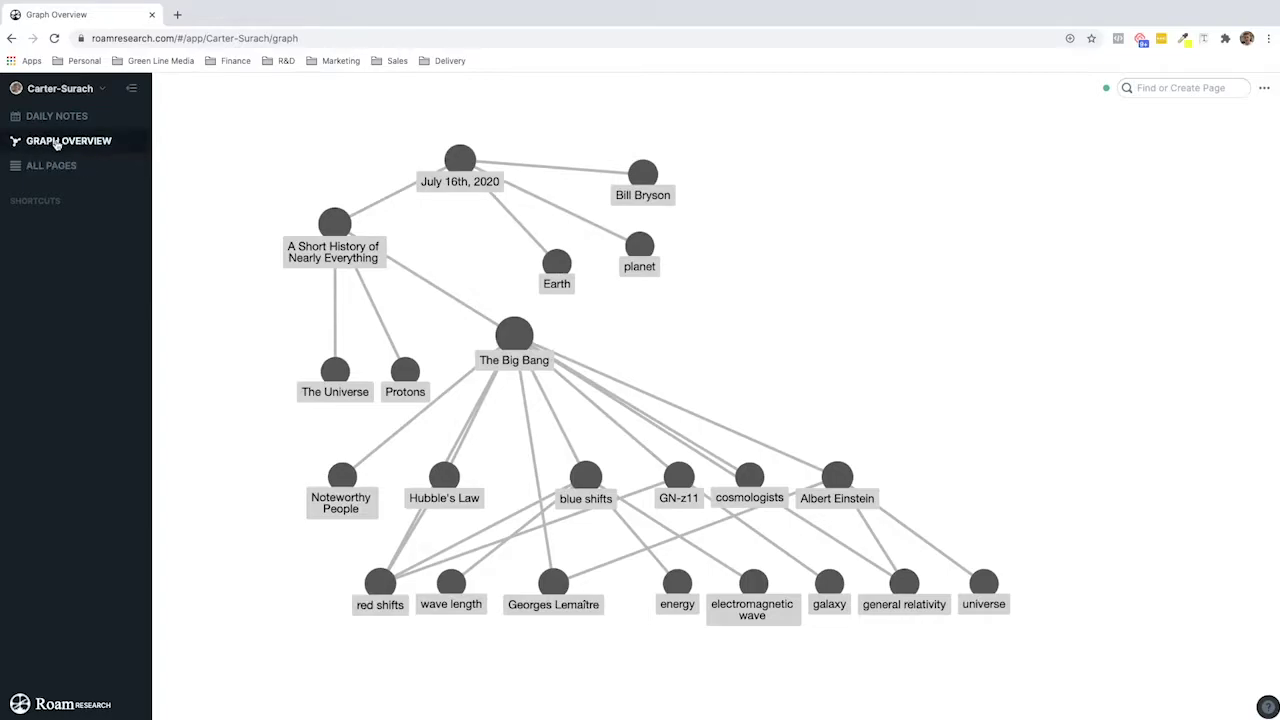
# On the July 16th, 2020 daily note, expand the book and both quotes to show their citations.
pyautogui.click(60, 128)
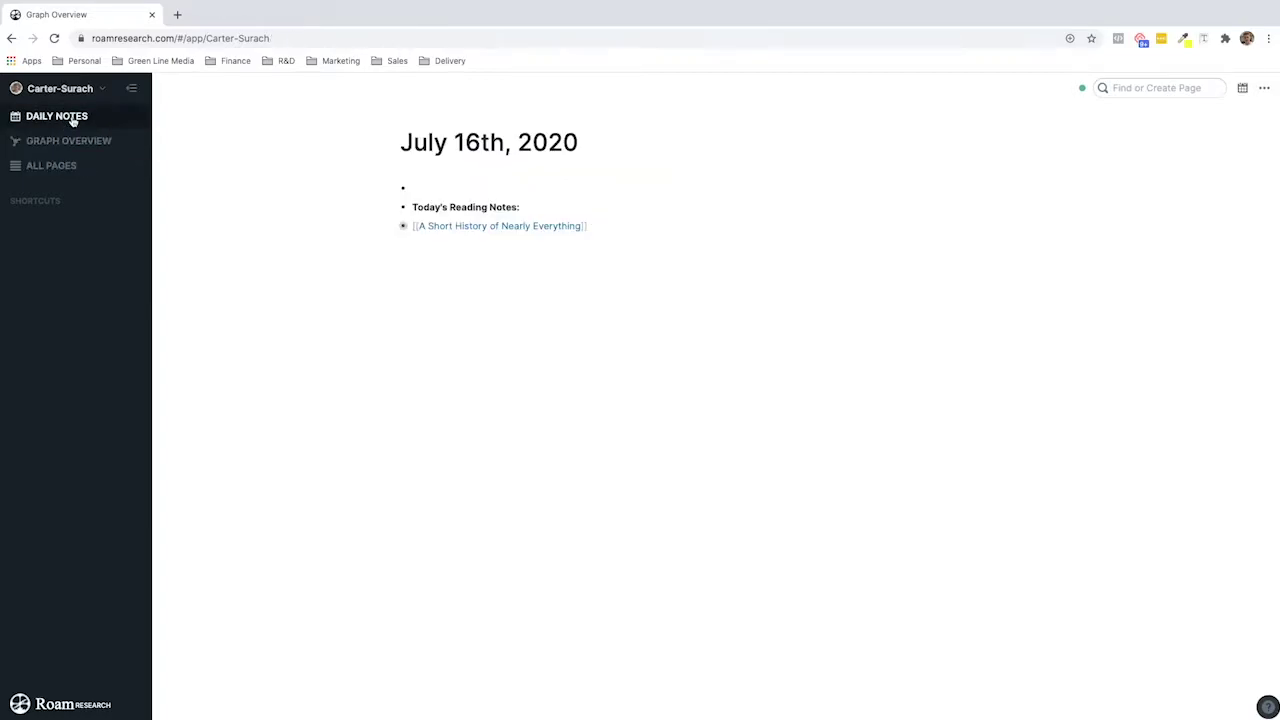
pyautogui.click(394, 229)
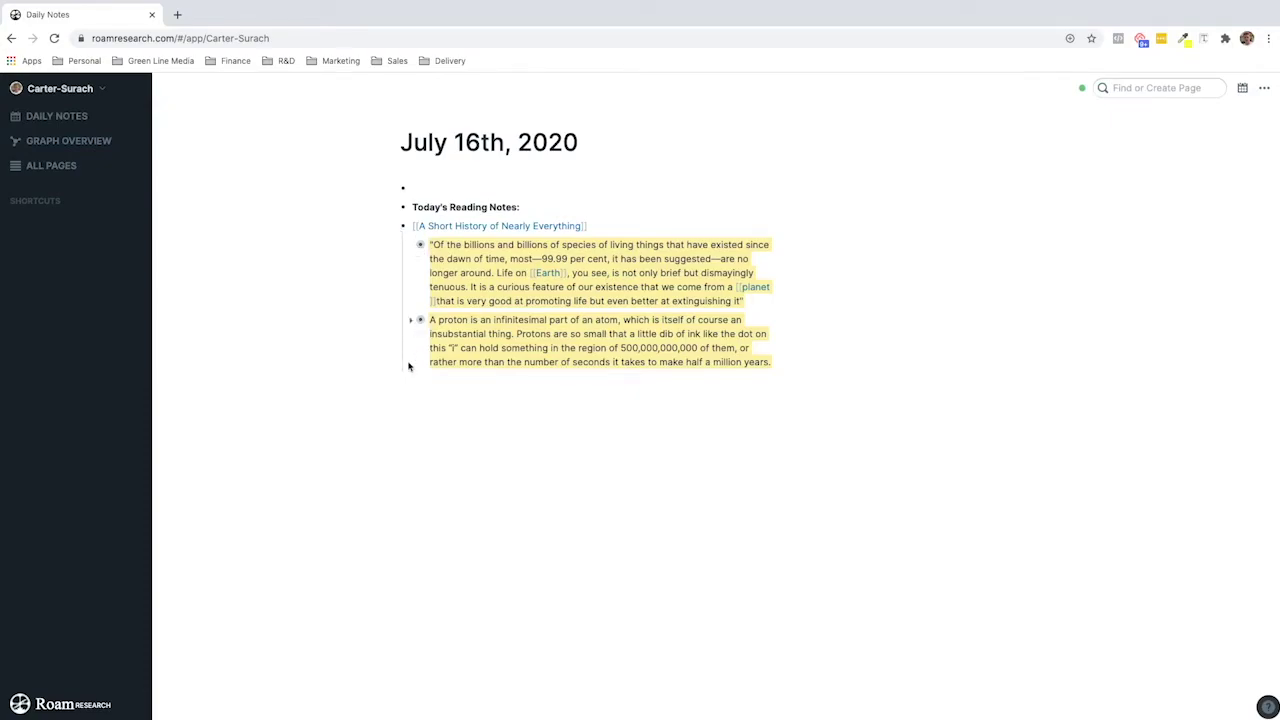
pyautogui.click(411, 320)
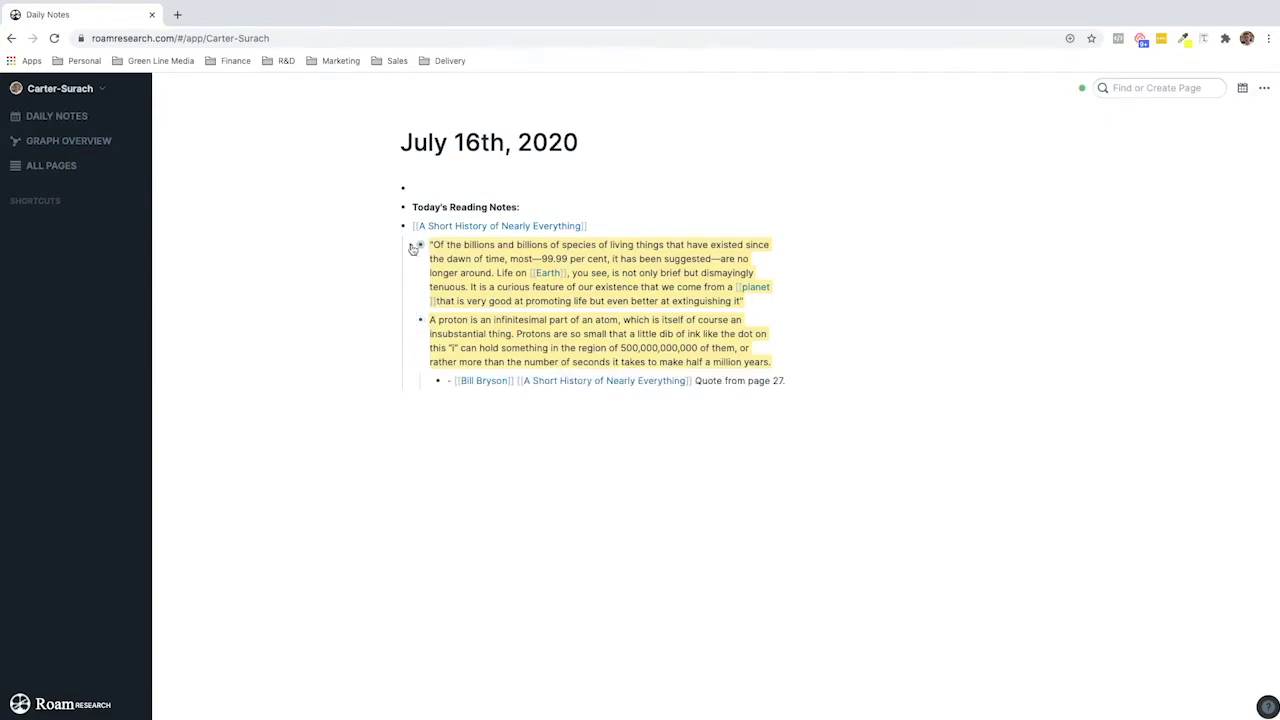
pyautogui.click(411, 245)
# Browse All Pages and reopen the July 16th, 2020 page from the list.
pyautogui.click(48, 168)
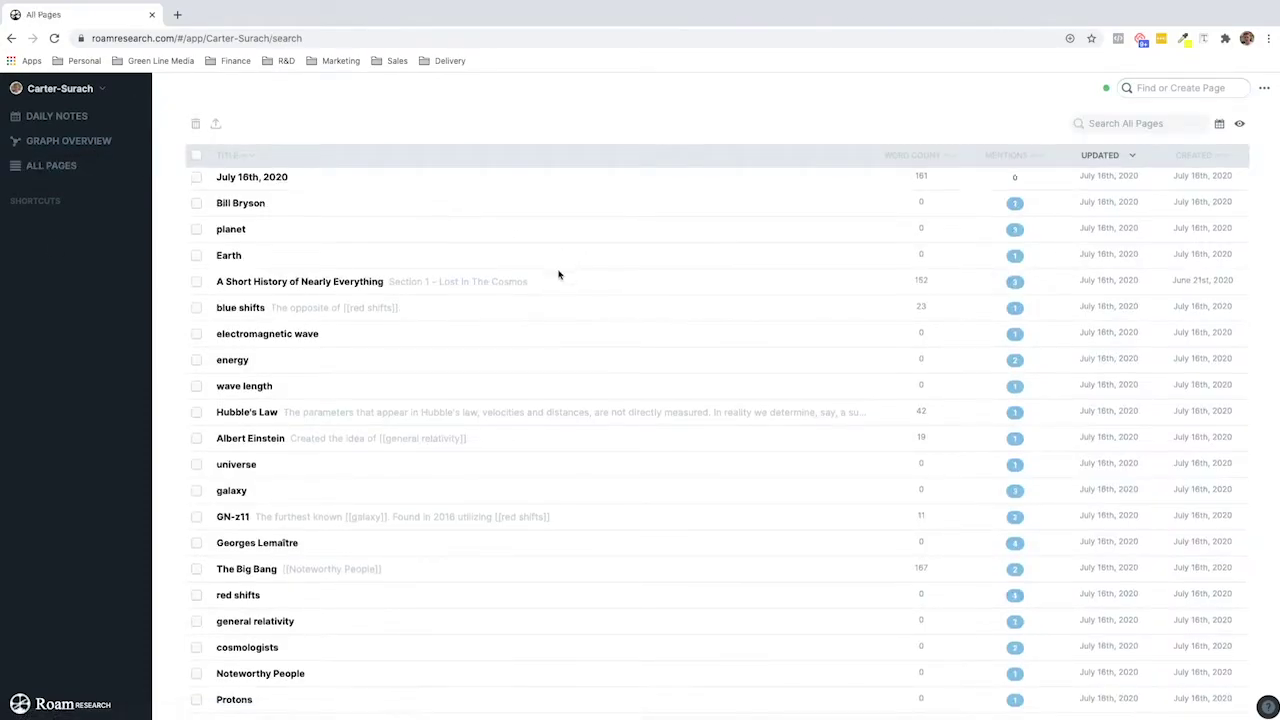
pyautogui.scroll(-1, 557, 274)
pyautogui.scroll(1, 558, 274)
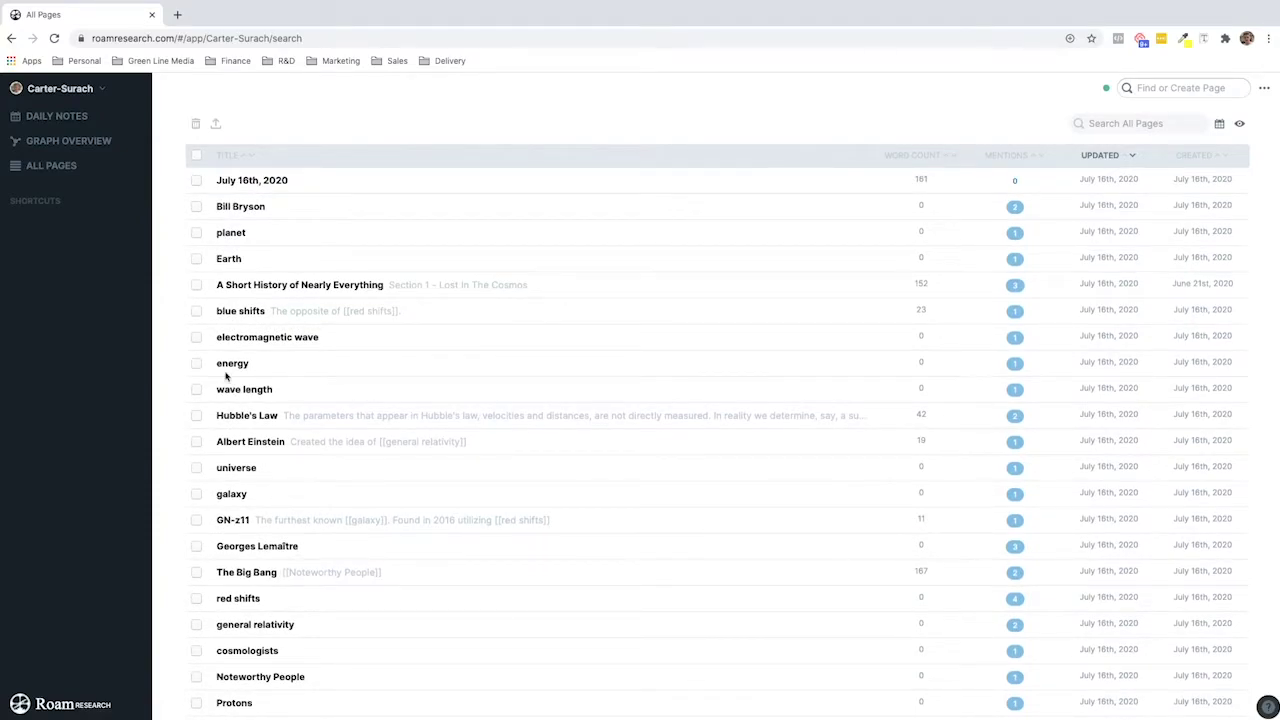
pyautogui.click(252, 180)
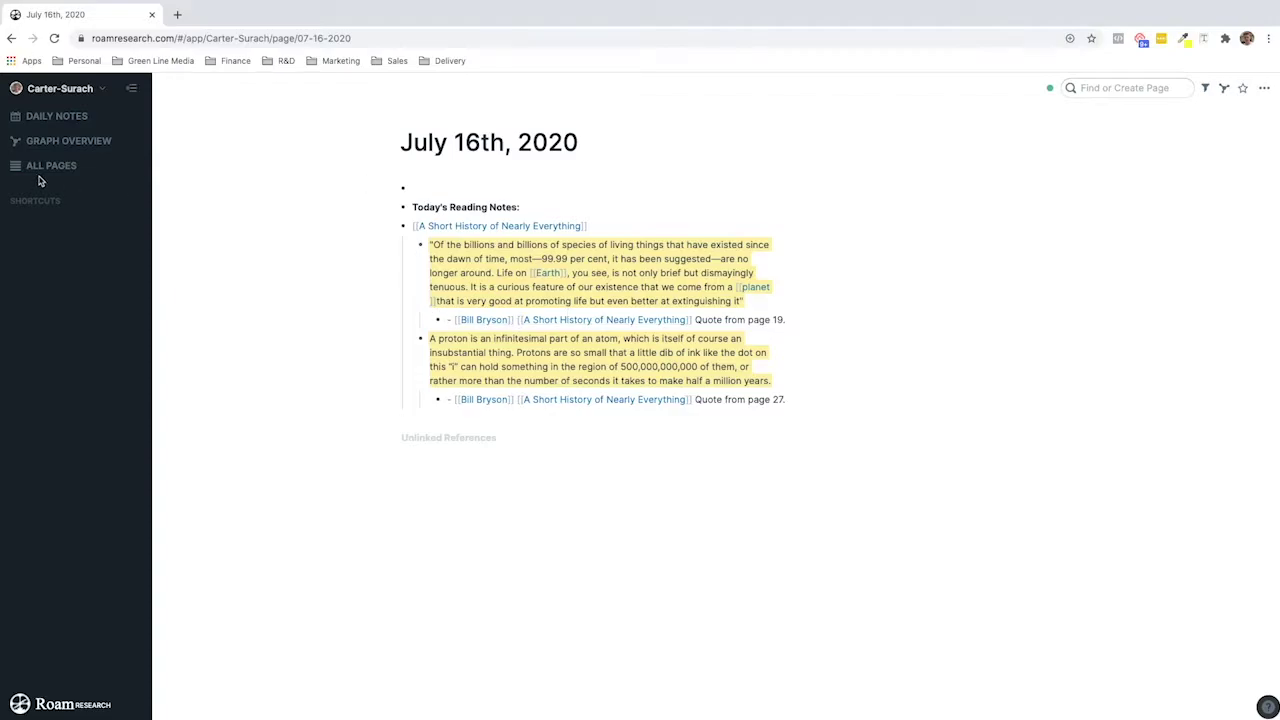
pyautogui.click(45, 166)
pyautogui.click(283, 186)
# Inspect the first quote's raw markup, then follow the A Short History of Nearly Everything link.
pyautogui.click(565, 205)
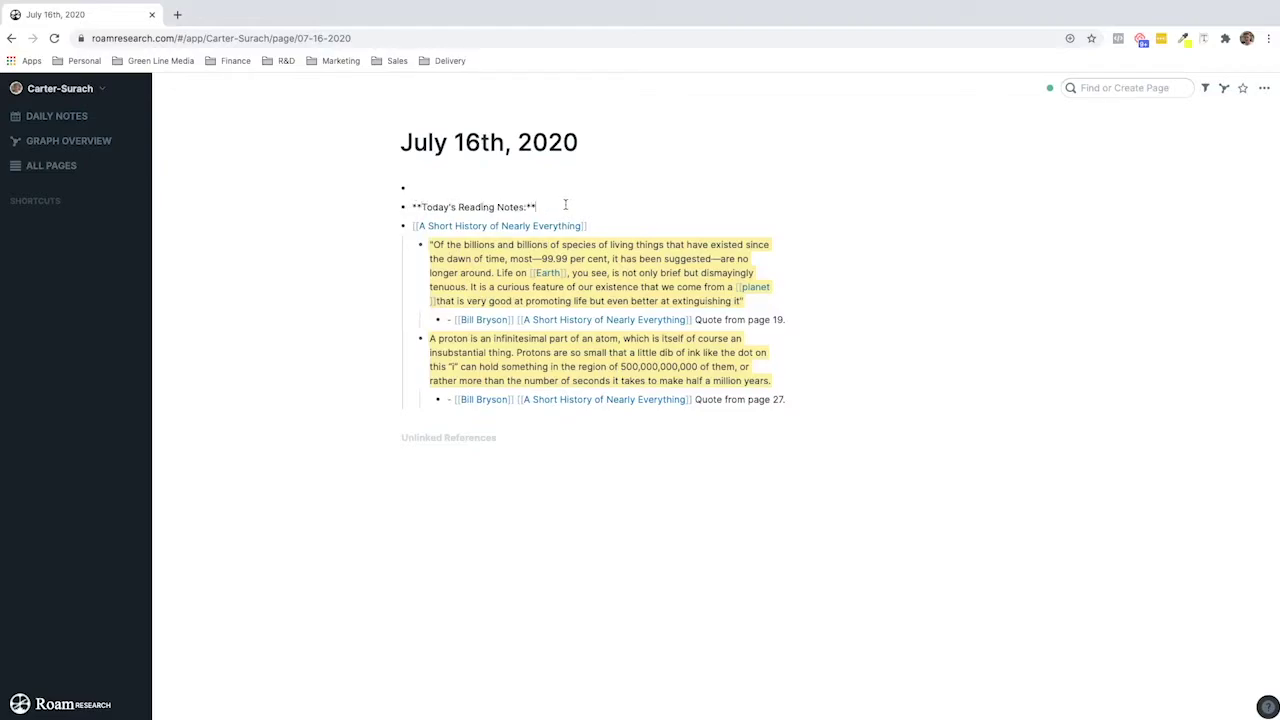
pyautogui.click(664, 174)
pyautogui.click(592, 275)
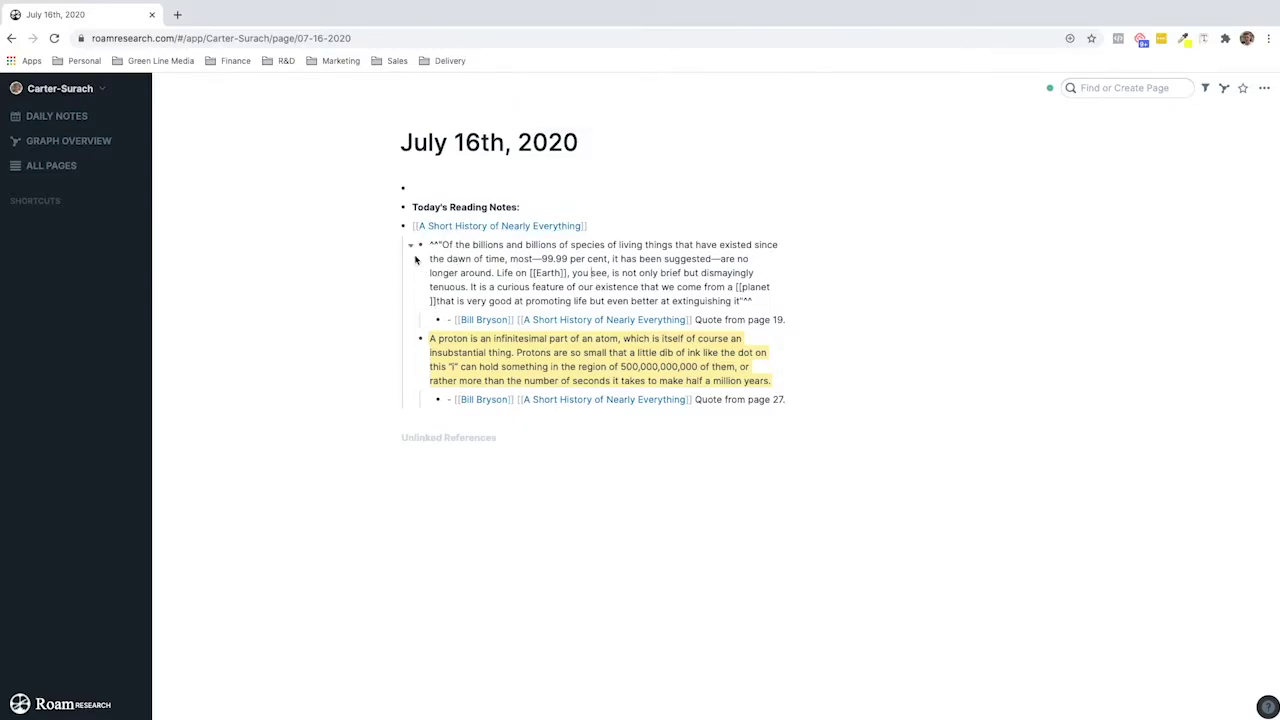
pyautogui.click(514, 229)
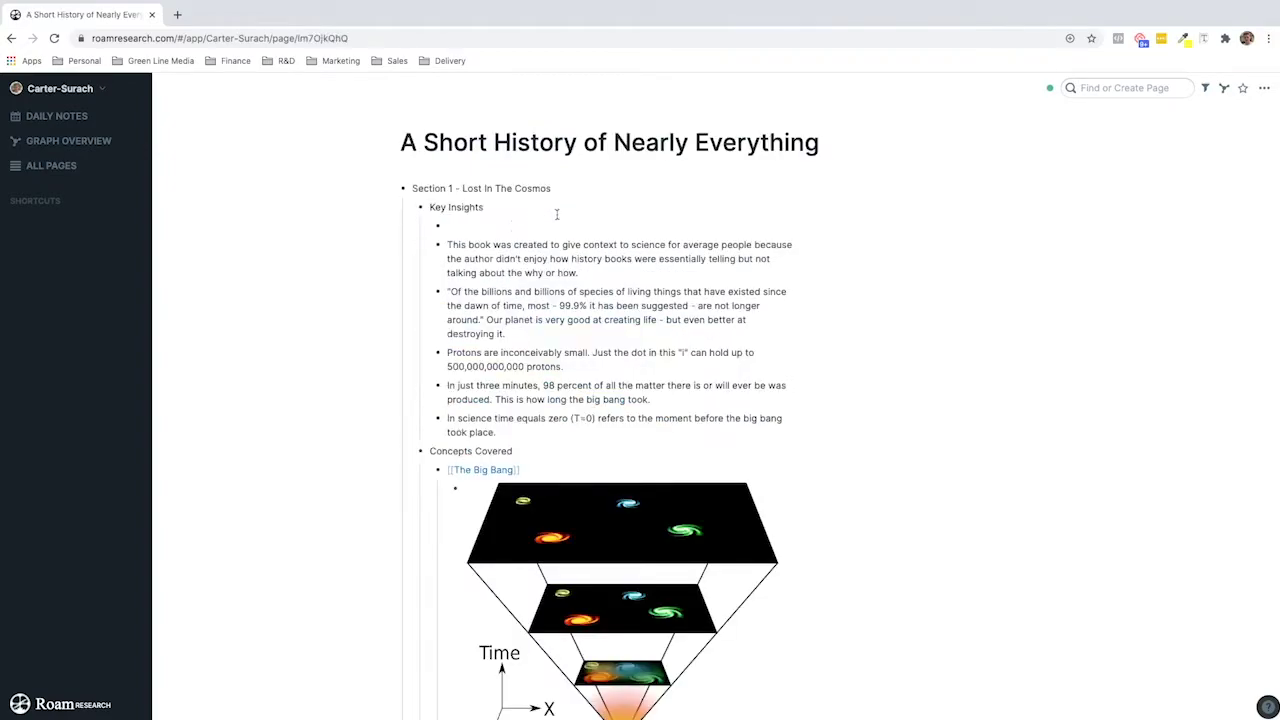
# Delete the empty bullet under Key Insights on the book page.
pyautogui.scroll(-3, 569, 214)
pyautogui.scroll(-3, 569, 214)
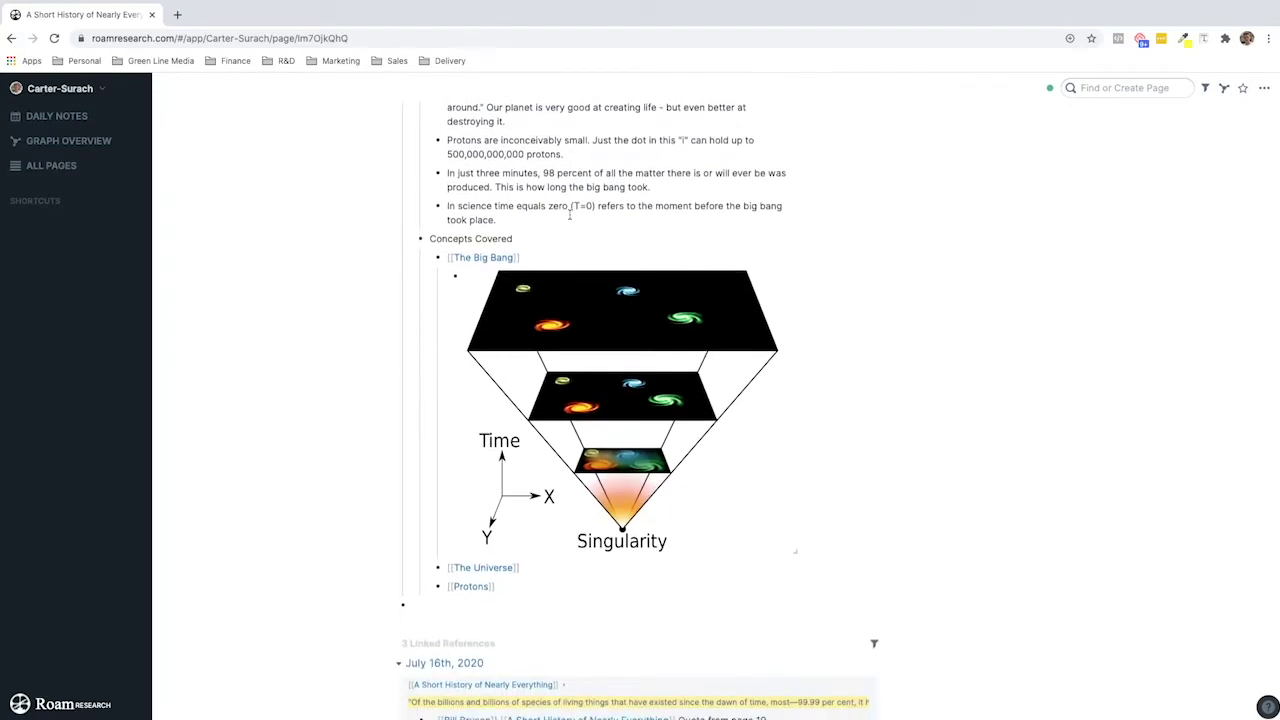
pyautogui.scroll(5, 569, 214)
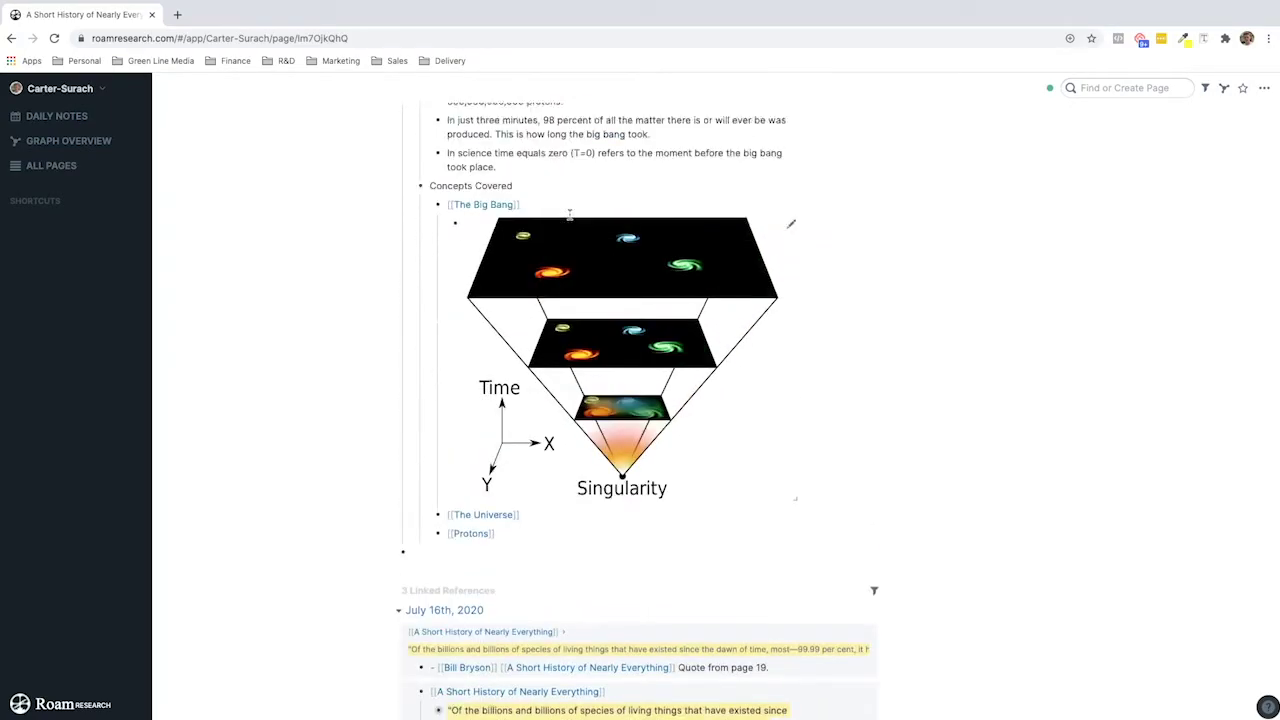
pyautogui.scroll(-1, 569, 214)
pyautogui.scroll(2, 569, 214)
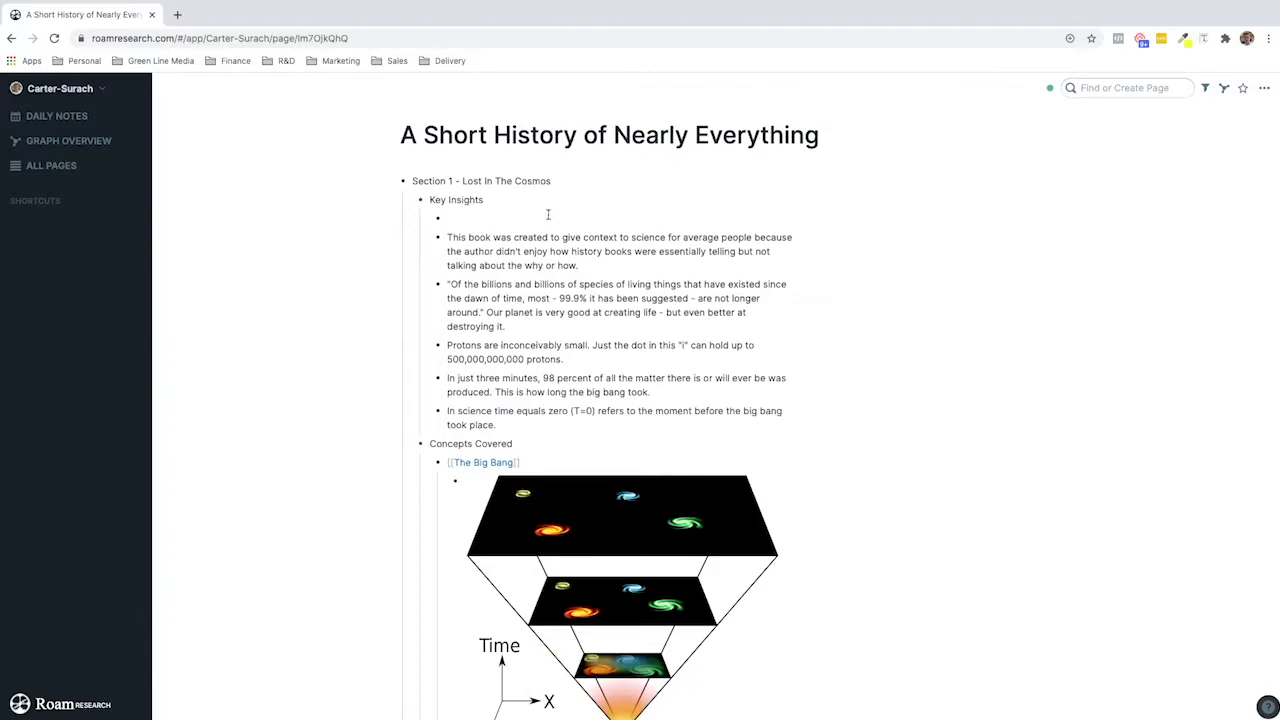
pyautogui.press('BackSpace')
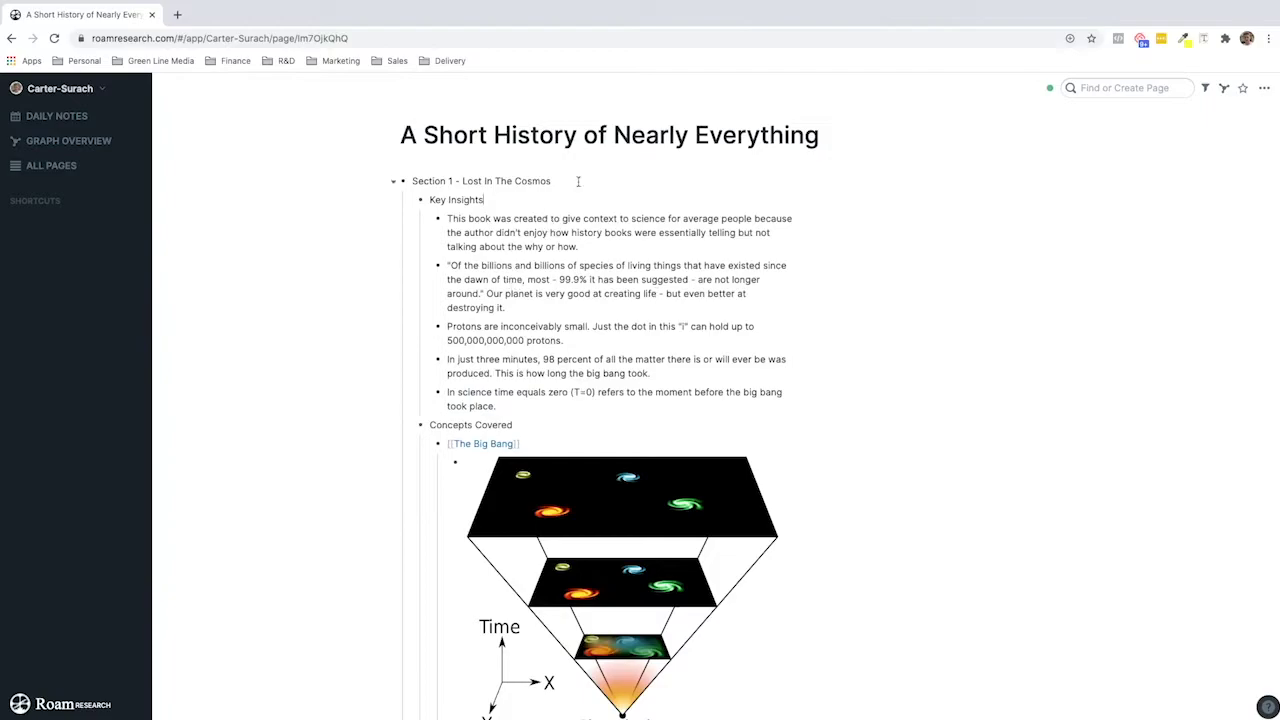
# Open The Big Bang page and expand the full Georges Lemaître reference.
pyautogui.scroll(-3, 578, 181)
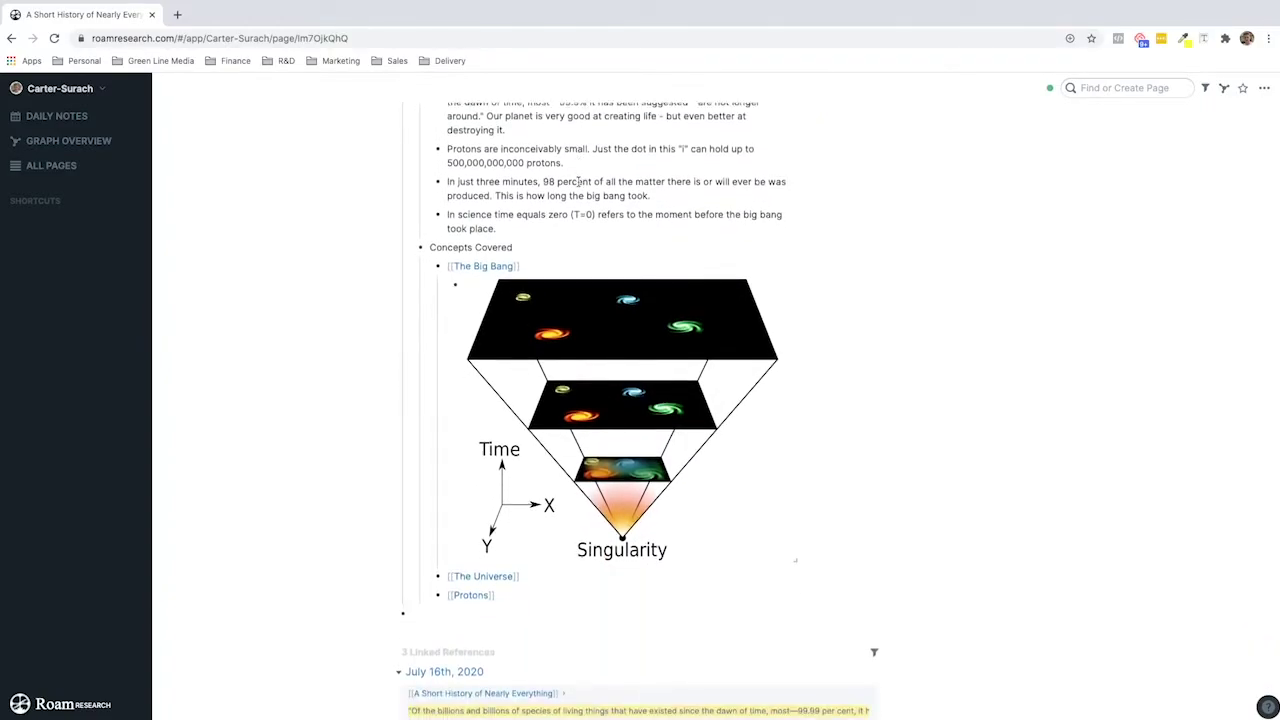
pyautogui.click(473, 267)
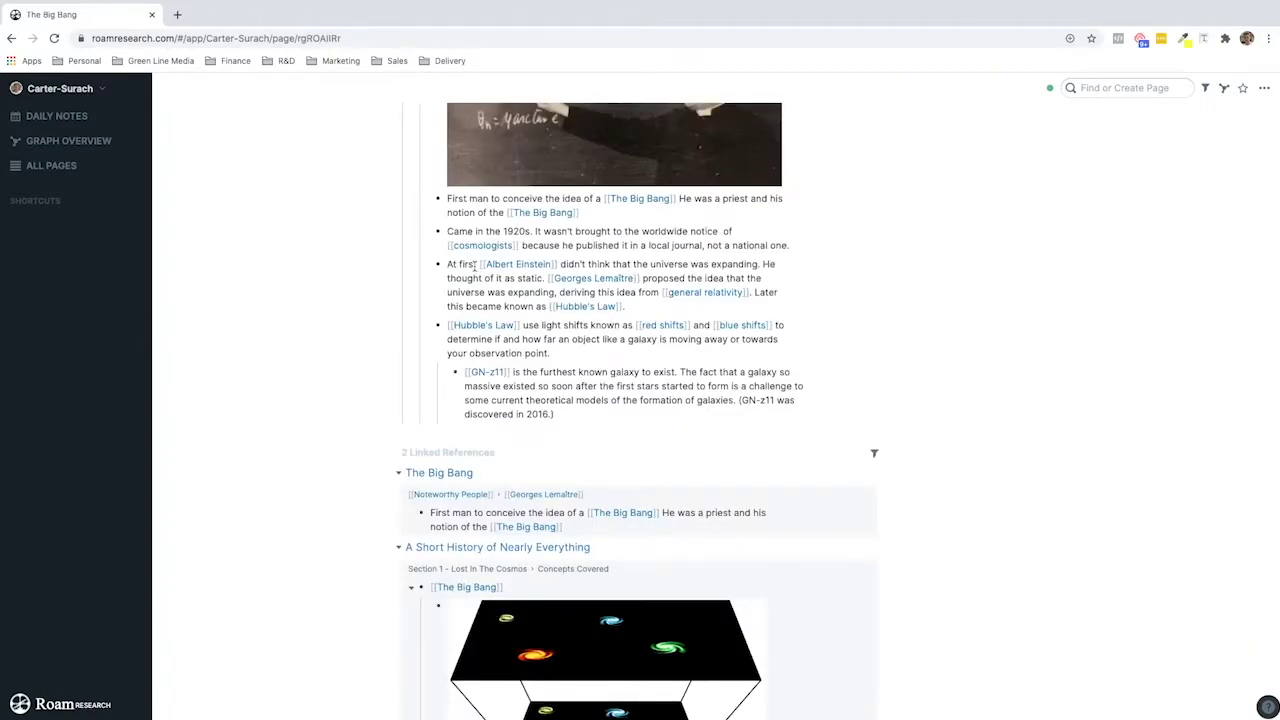
pyautogui.scroll(-4, 474, 266)
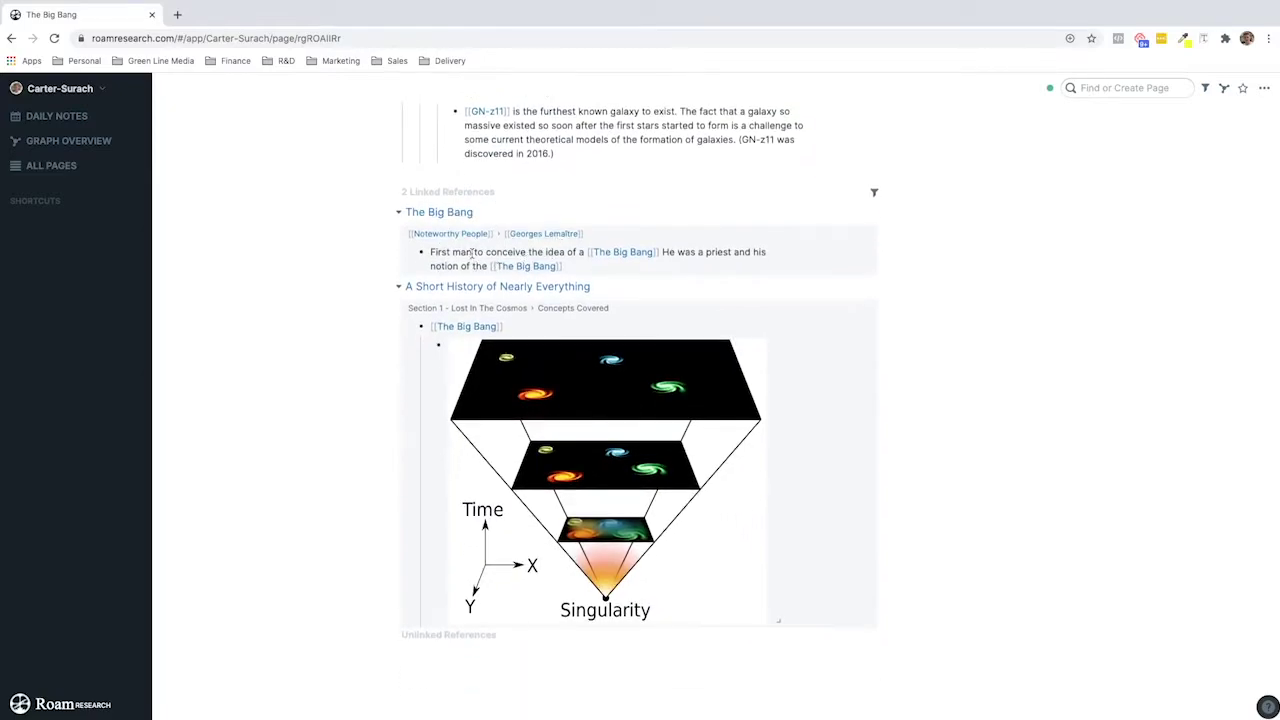
pyautogui.click(553, 234)
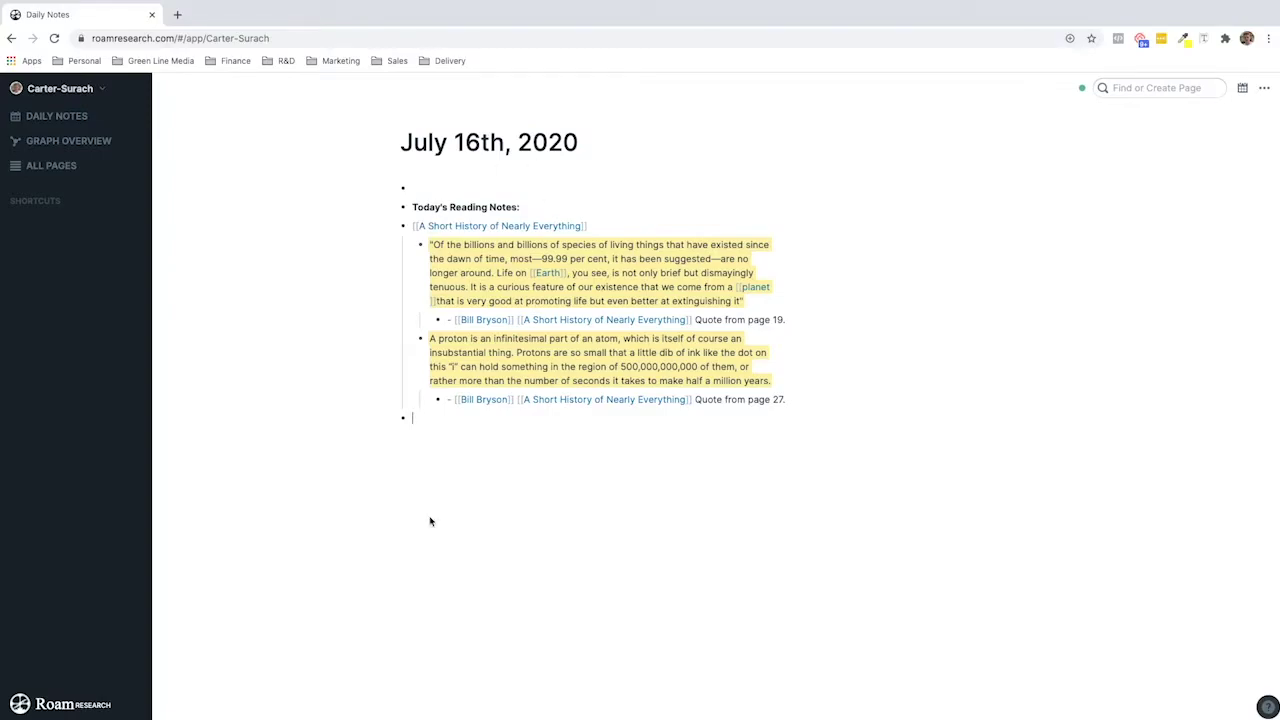
# Type [[ in the new bullet below the cited quotes to start a page link.
pyautogui.write('[[')
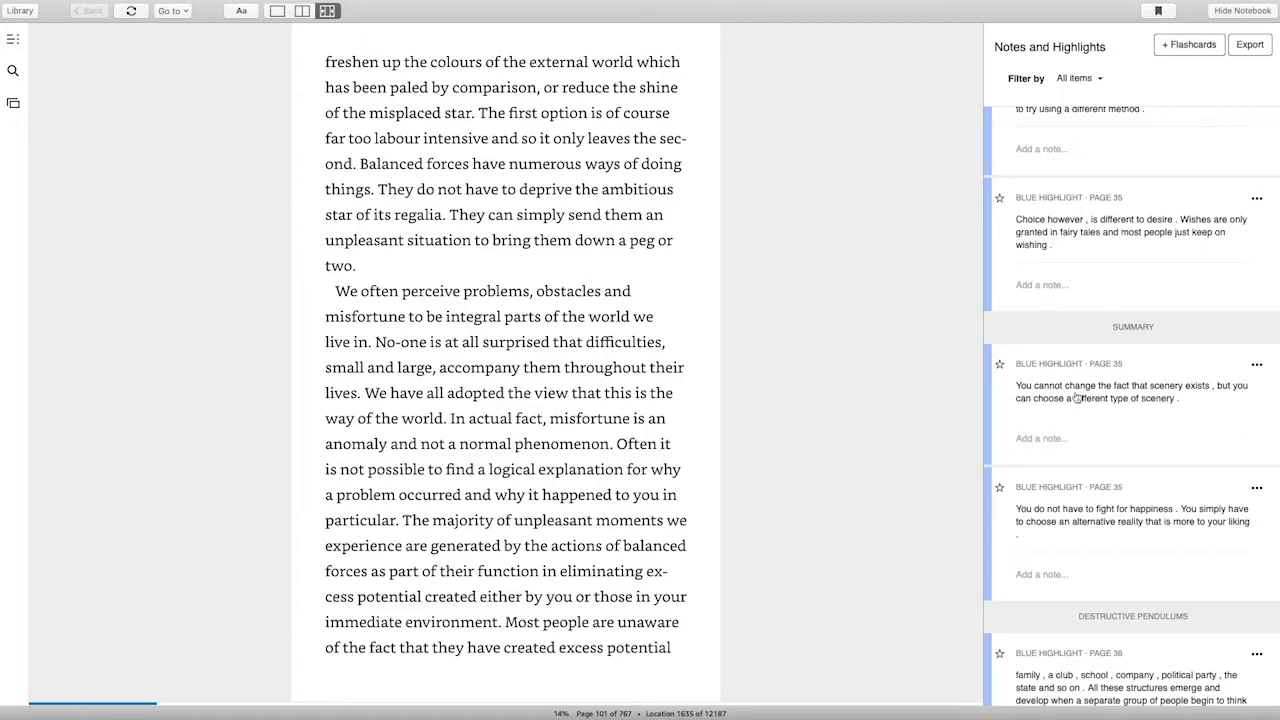
# Leave Kindle full screen and add a [[Reality Transurfing]] block with an indented empty child bullet.
pyautogui.moveTo(697, 3)
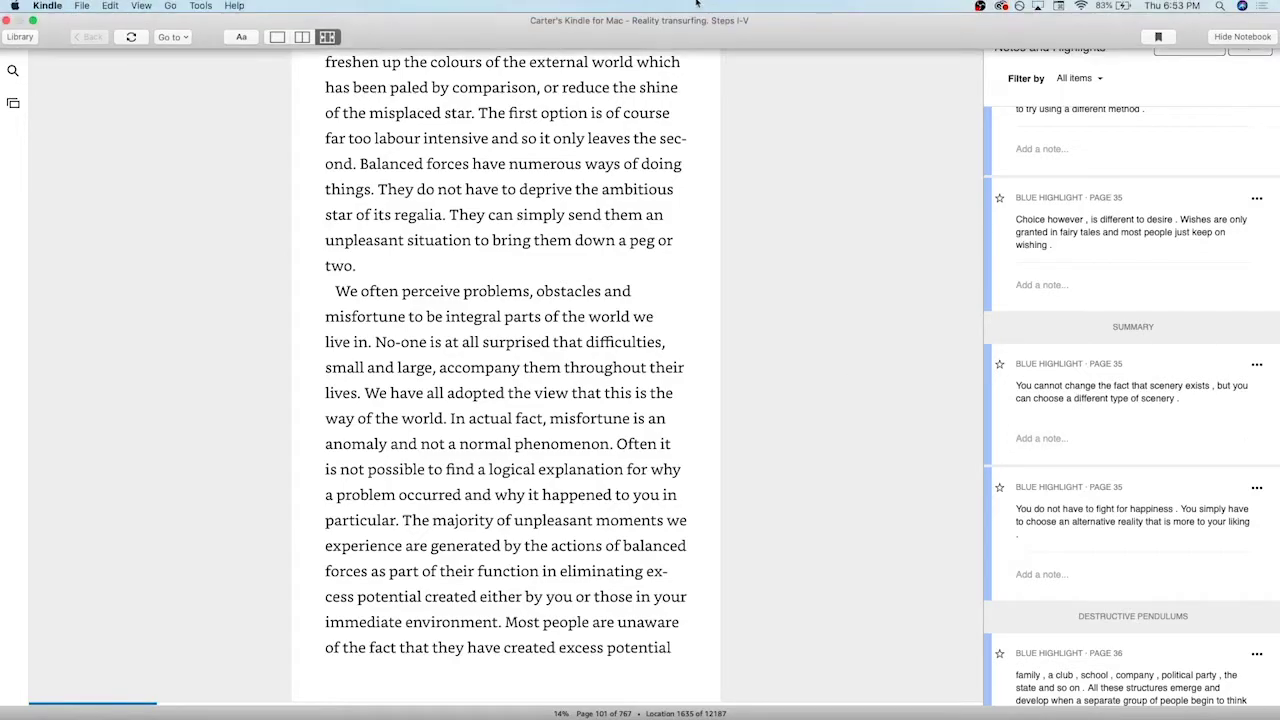
pyautogui.click(33, 20)
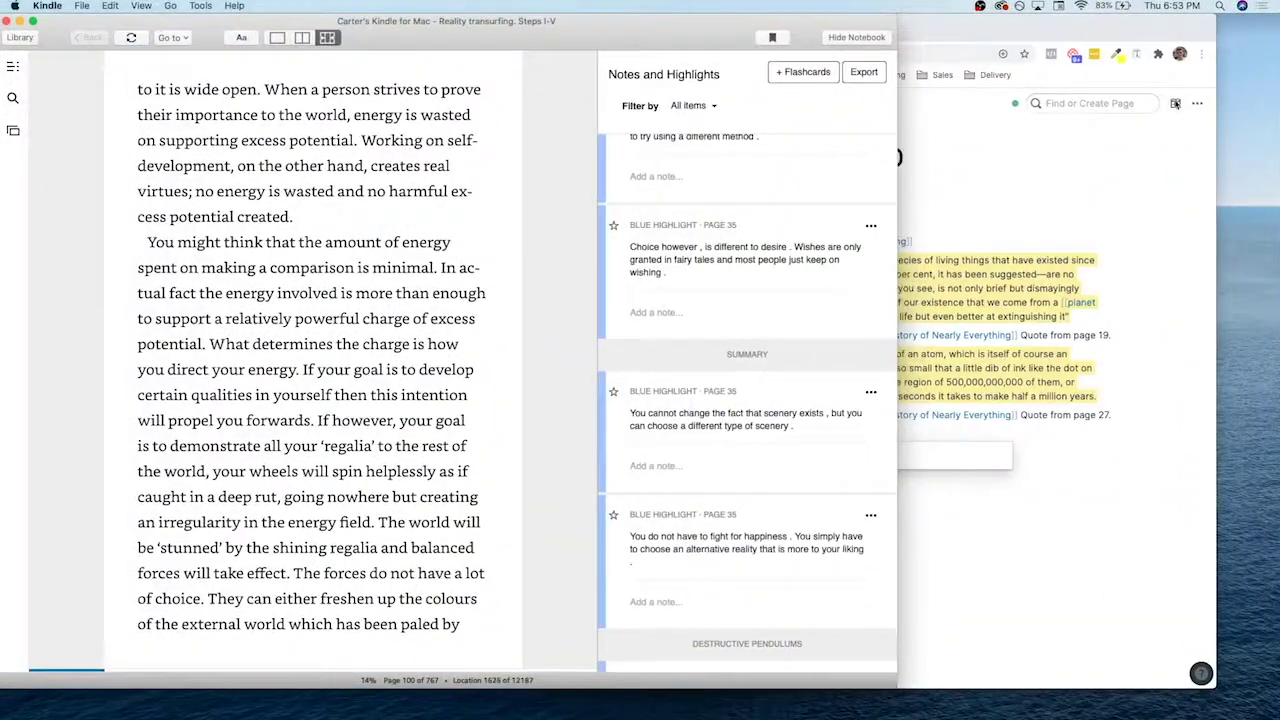
pyautogui.click(1175, 103)
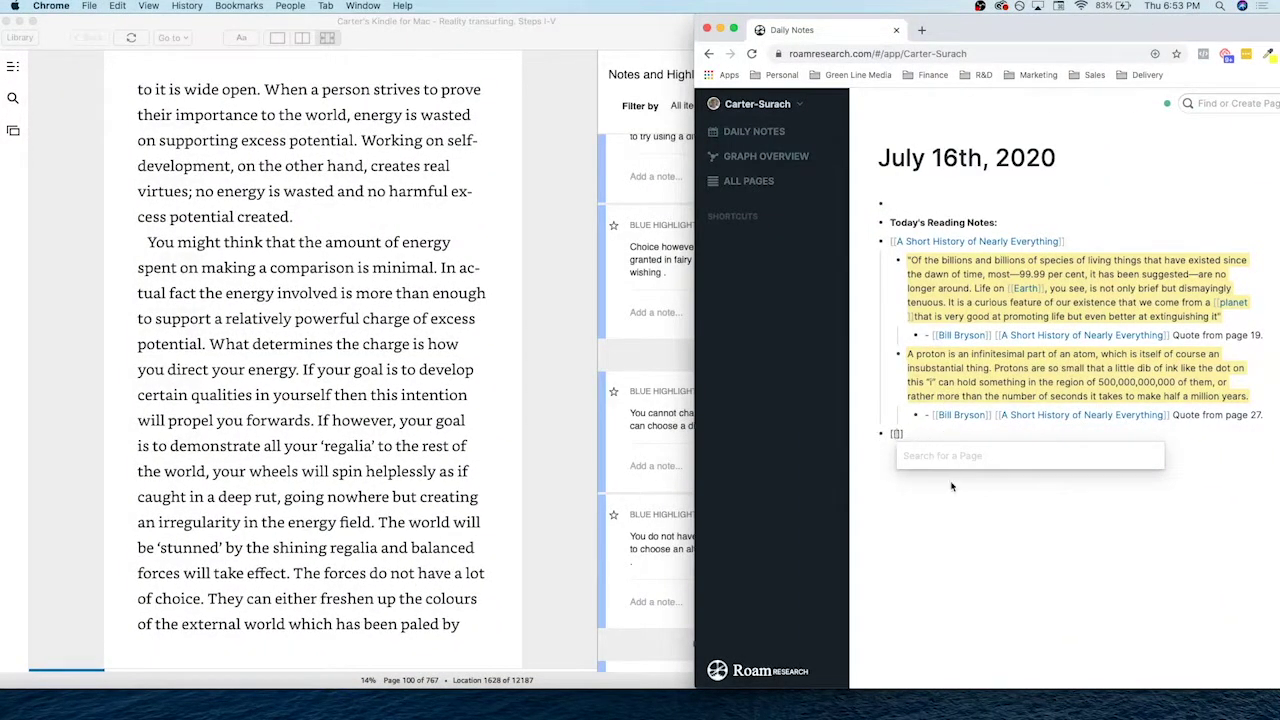
pyautogui.write('Reality Transurfing')
pyautogui.press('Return')
pyautogui.press('Tab')
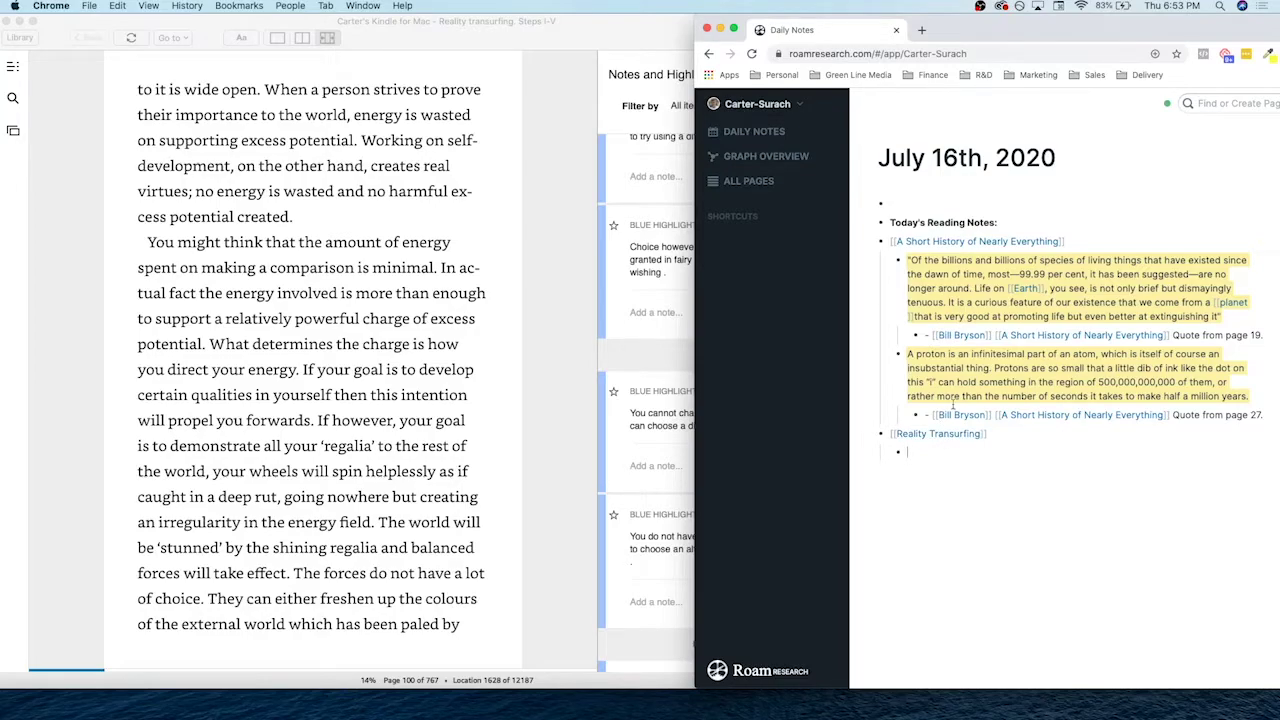
# Copy the highlighted 'Choice however' passage from page 34 of the Kindle book.
pyautogui.click(597, 24)
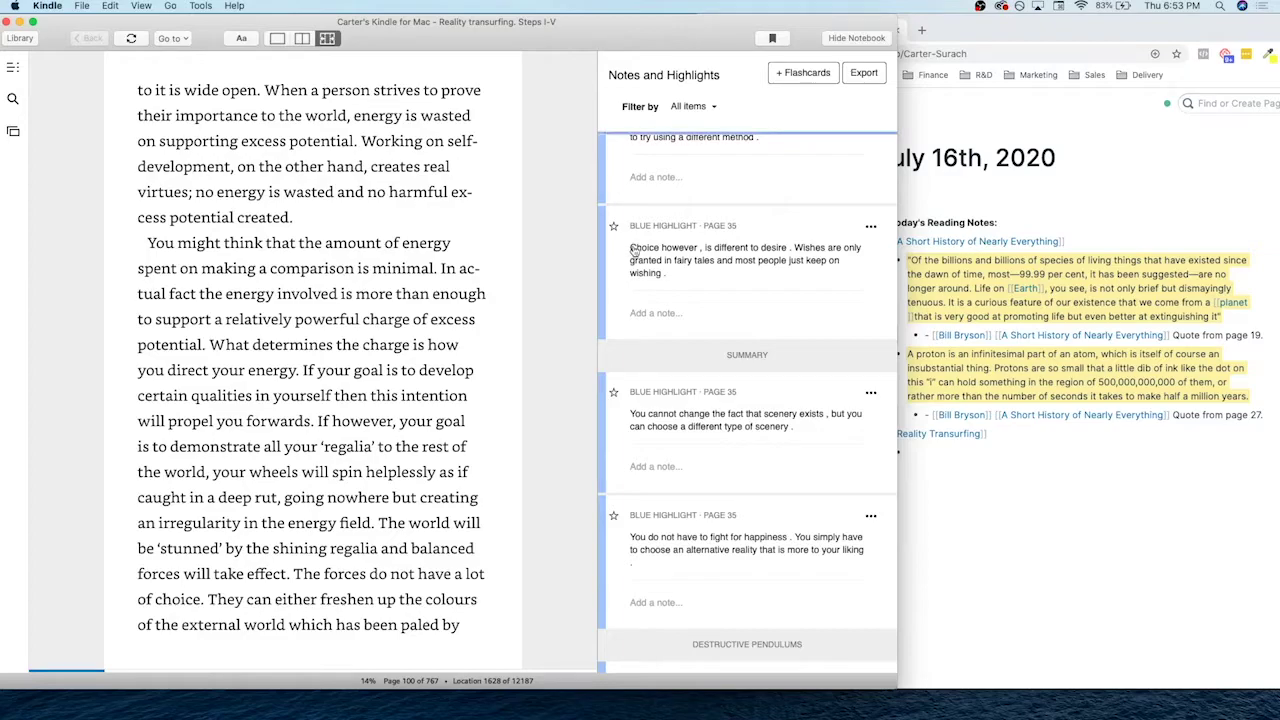
pyautogui.click(668, 268)
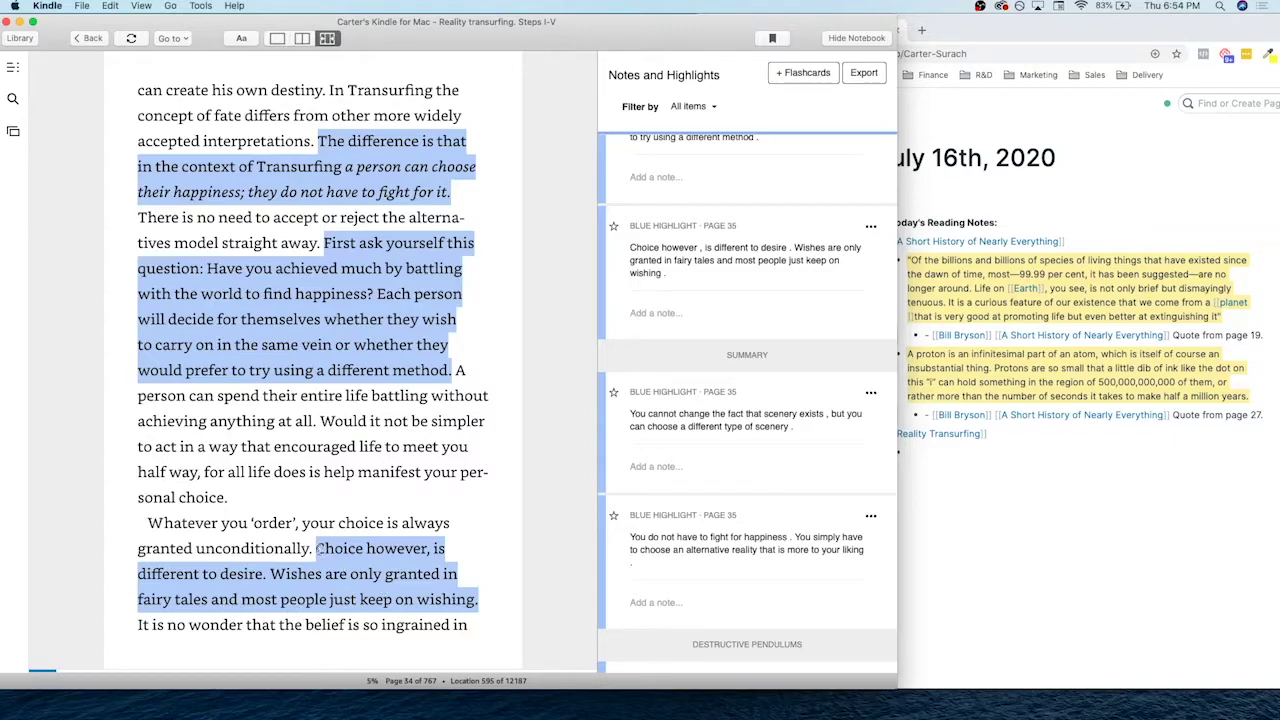
pyautogui.moveTo(318, 548); pyautogui.dragTo(478, 600)
pyautogui.click(322, 433)
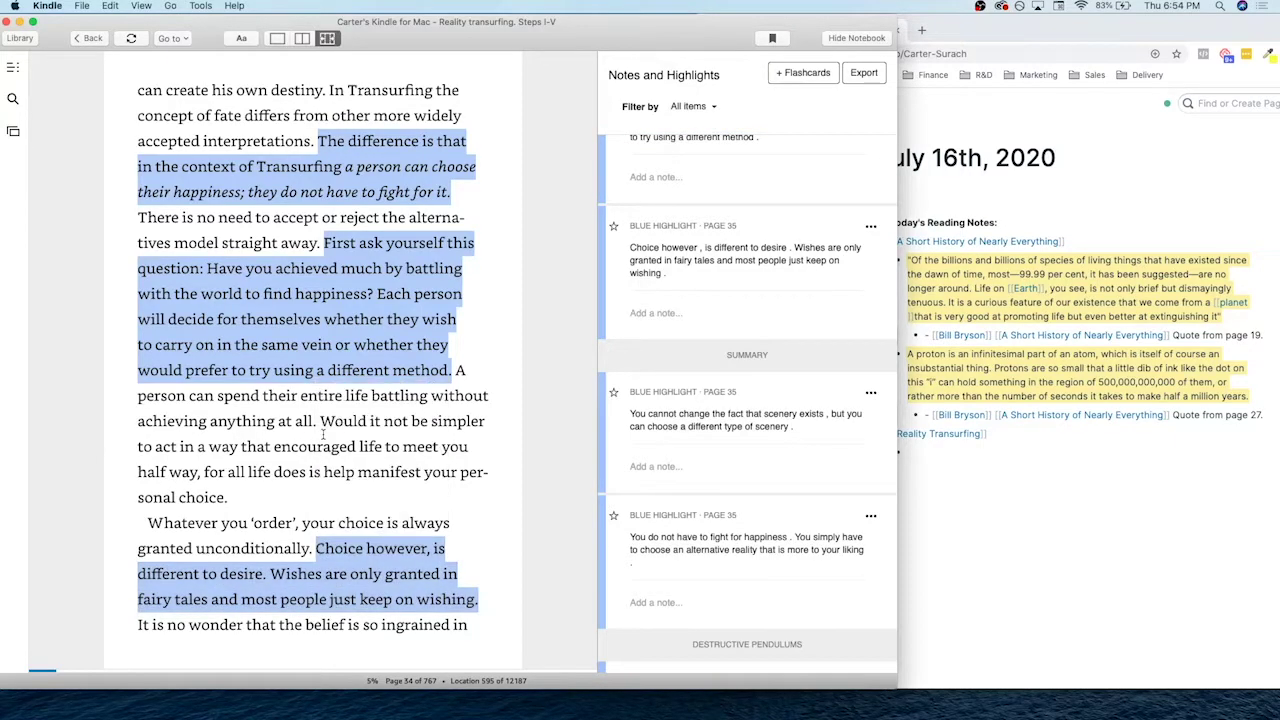
pyautogui.click(972, 455)
# Paste the 'Choice however' passage and nest its Kindle citation one level beneath the quote.
pyautogui.press('super+v')
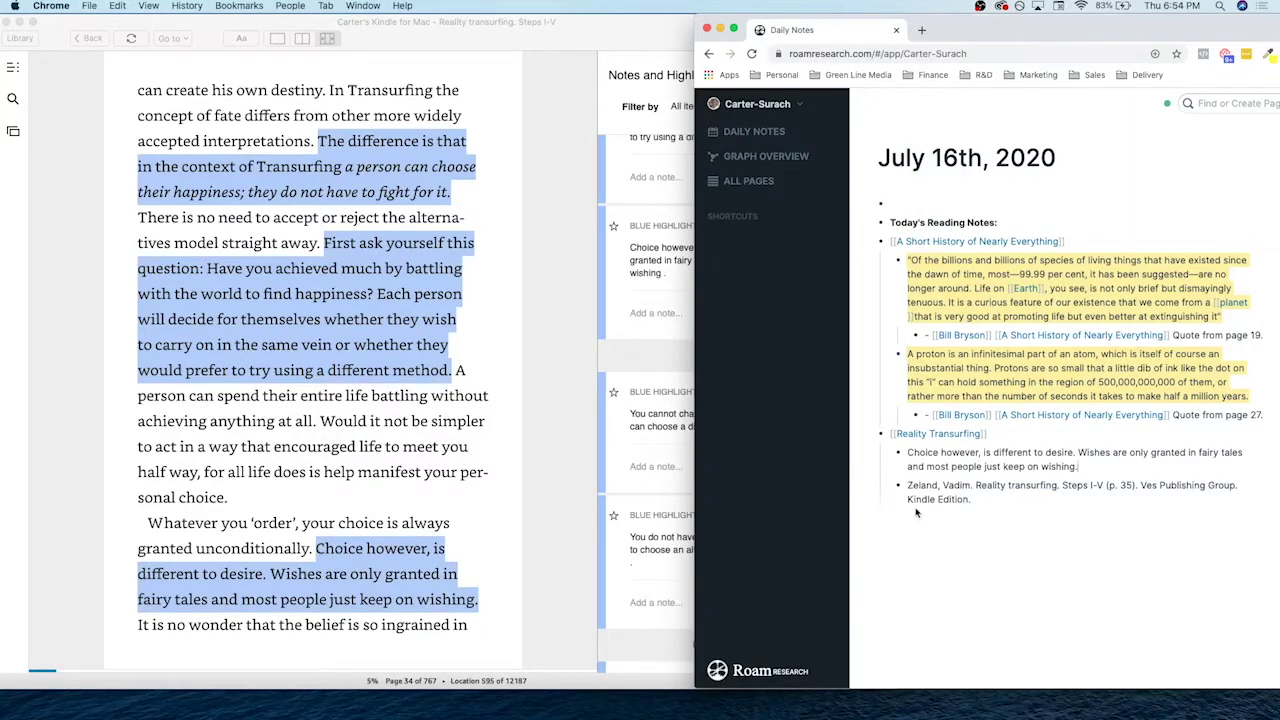
pyautogui.moveTo(901, 494); pyautogui.dragTo(1026, 503)
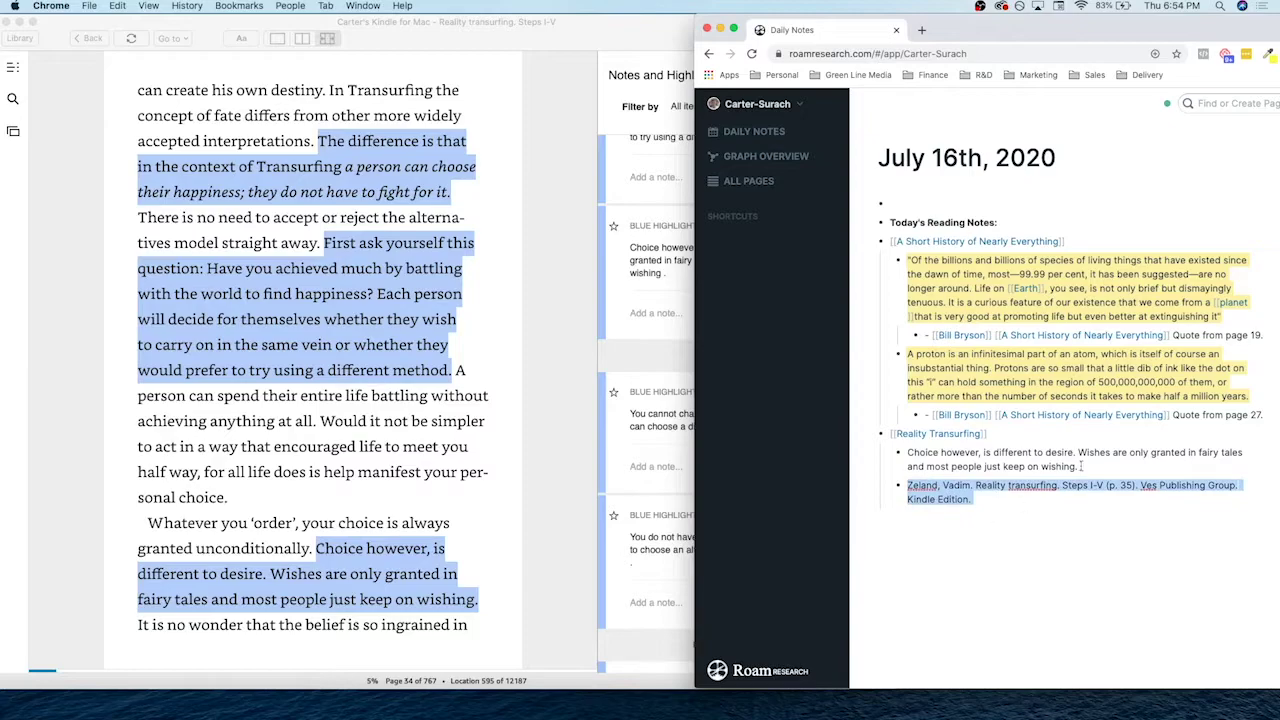
pyautogui.click(906, 487)
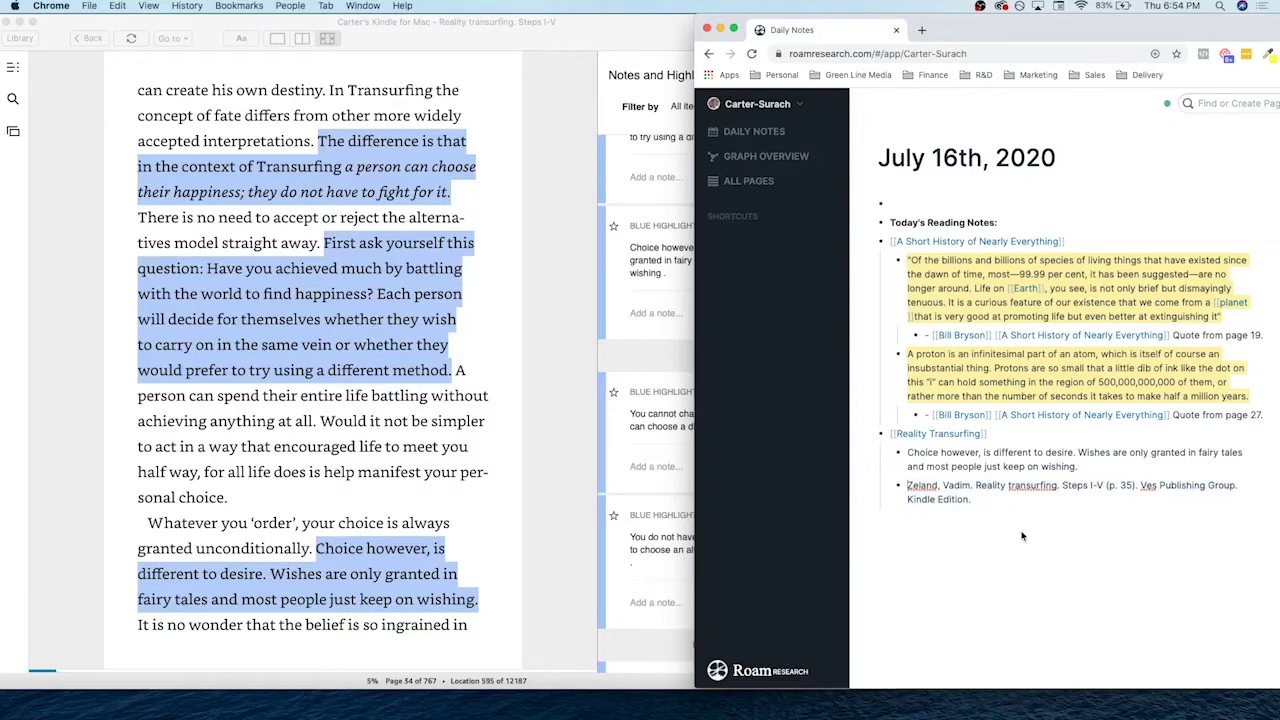
pyautogui.press('Tab')
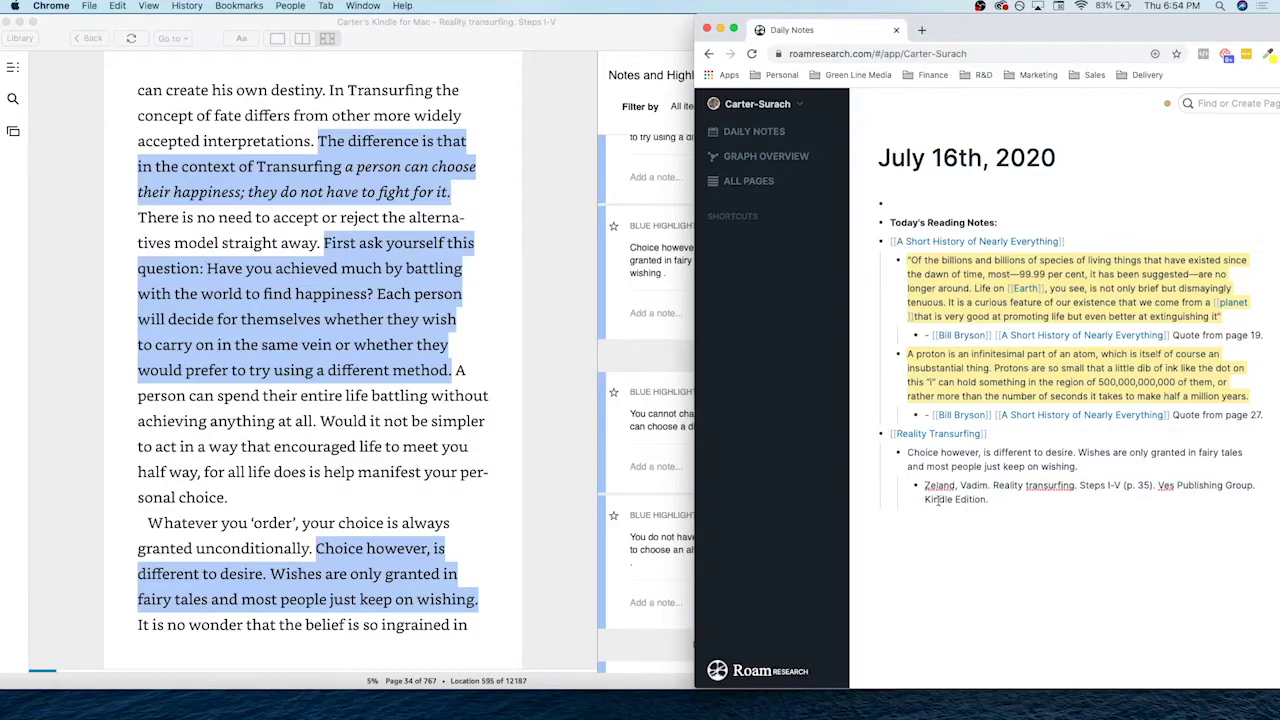
# Prefix the citation with '-' and turn author and title into [[Vadim Zeland]] and [[Reality Transurfing]] links.
pyautogui.write('-')
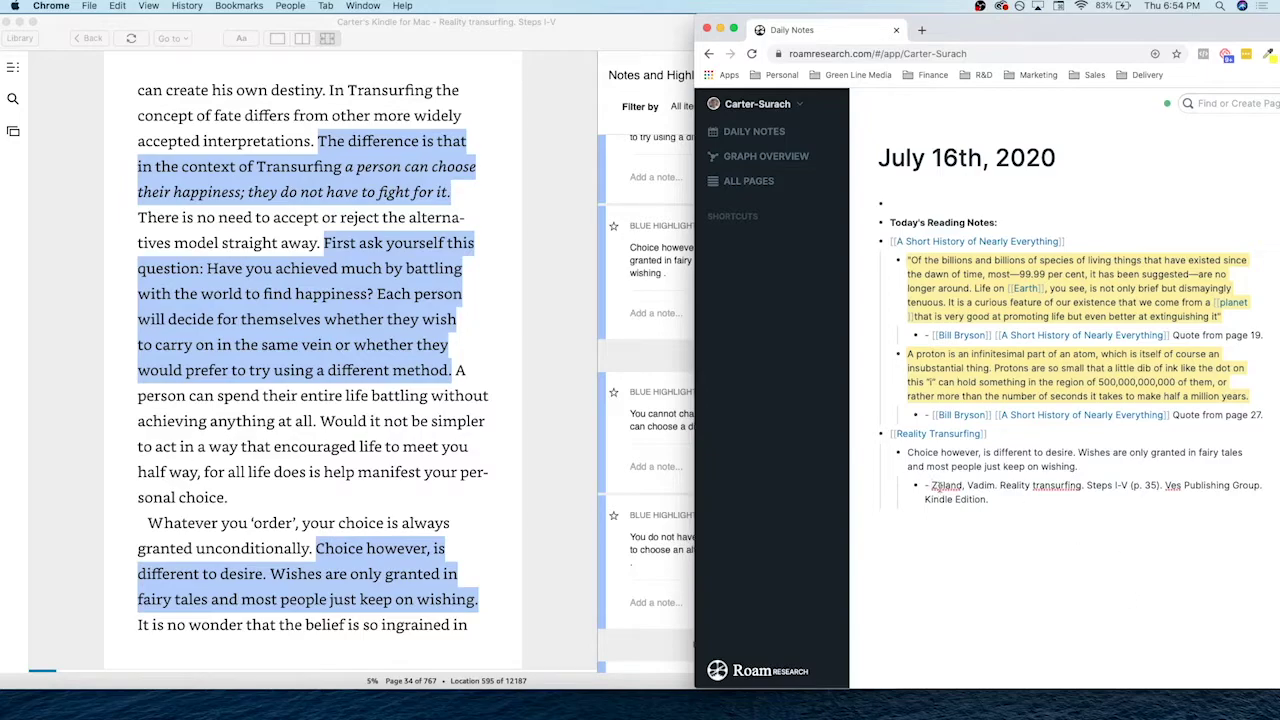
pyautogui.moveTo(932, 486); pyautogui.dragTo(997, 485)
pyautogui.press('BackSpace')
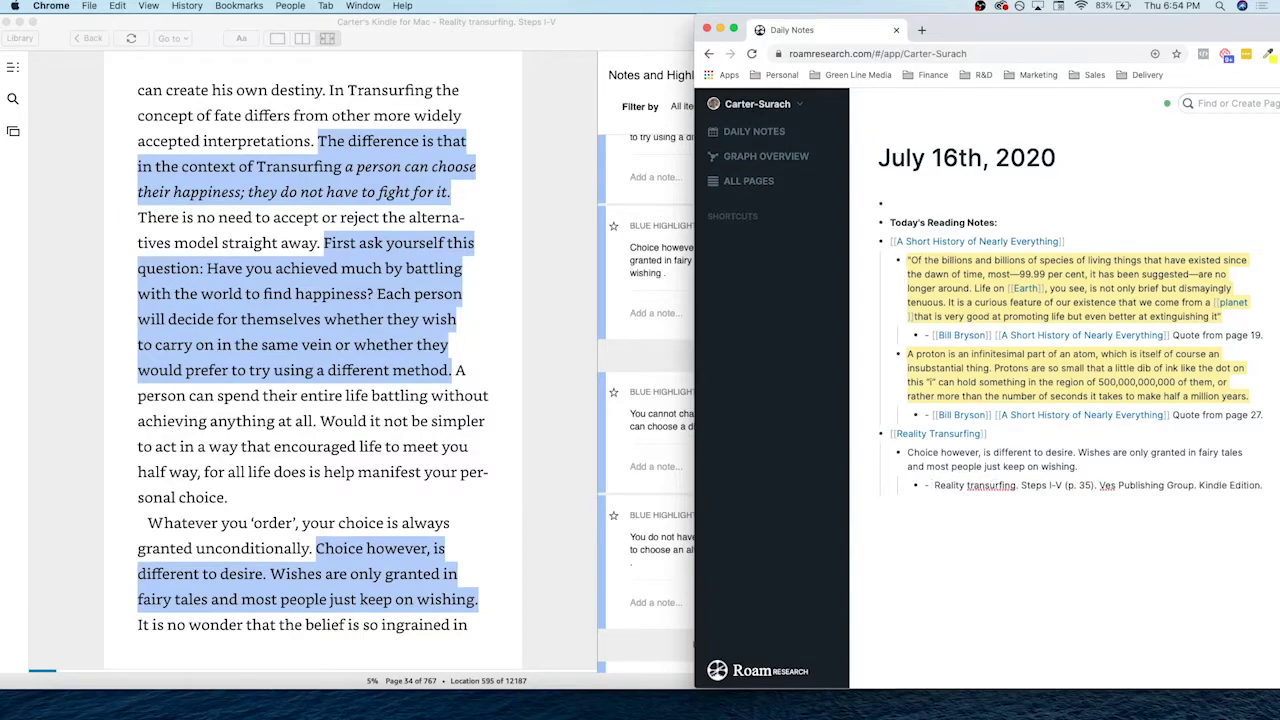
pyautogui.write('[[')
pyautogui.write('Vadim Ze')
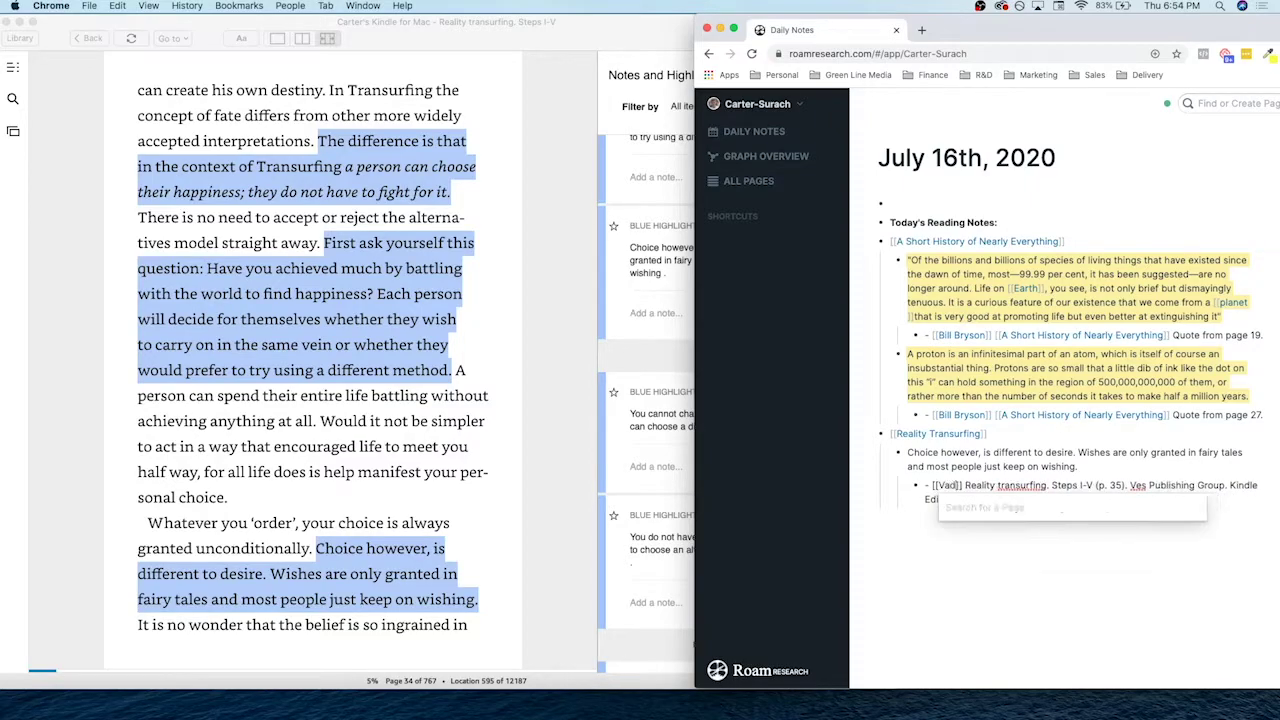
pyautogui.write('land')
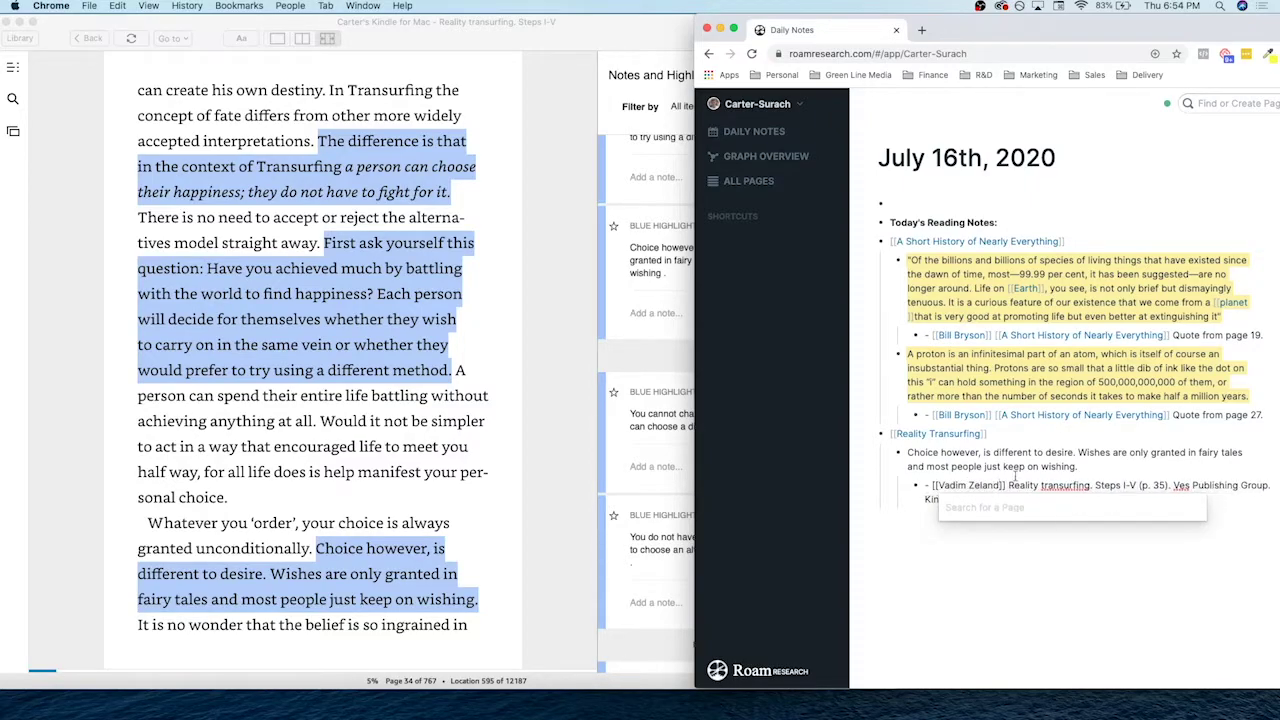
pyautogui.moveTo(1009, 485); pyautogui.dragTo(1093, 485)
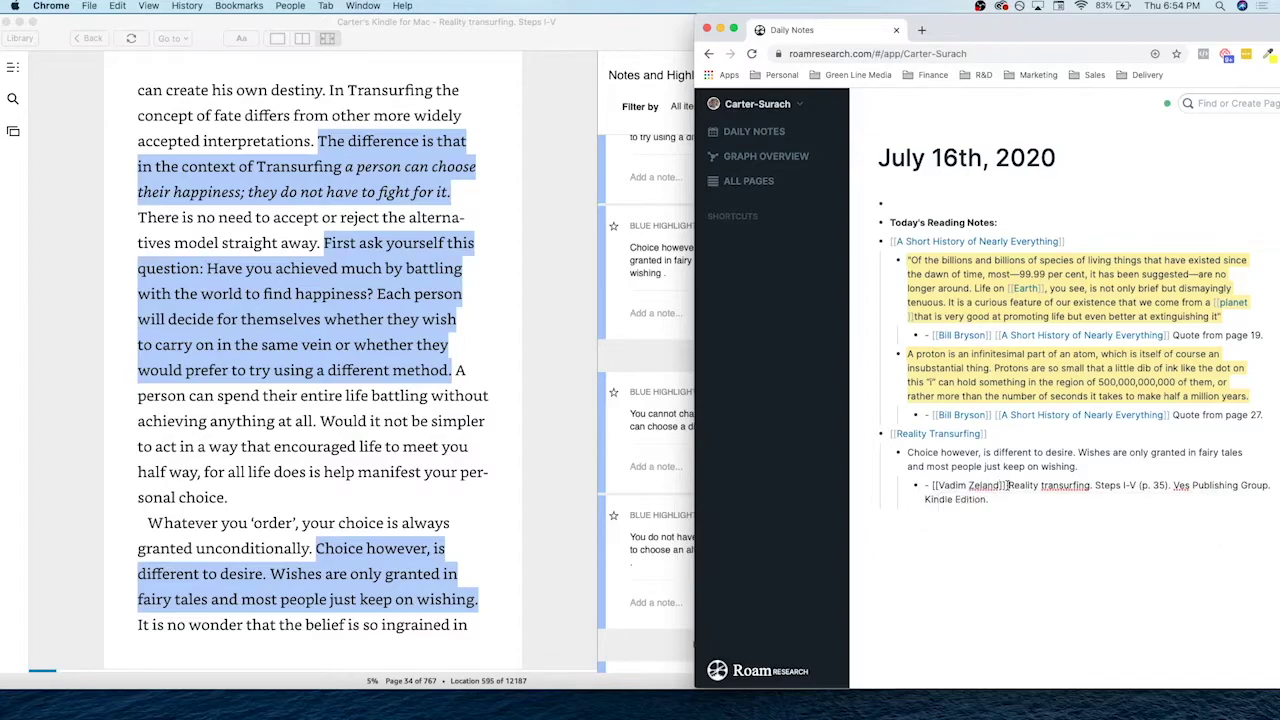
pyautogui.press('BackSpace')
pyautogui.write('[[Real')
pyautogui.write('ity Transurfing')
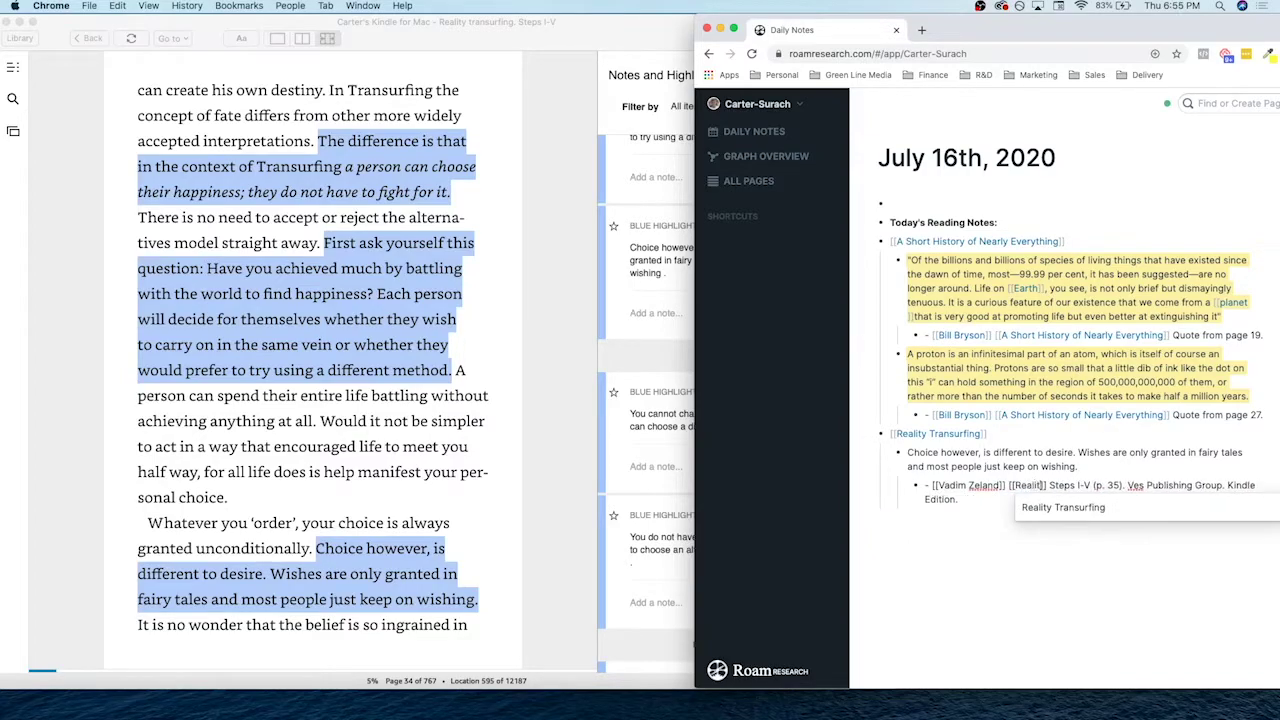
pyautogui.click(1103, 516)
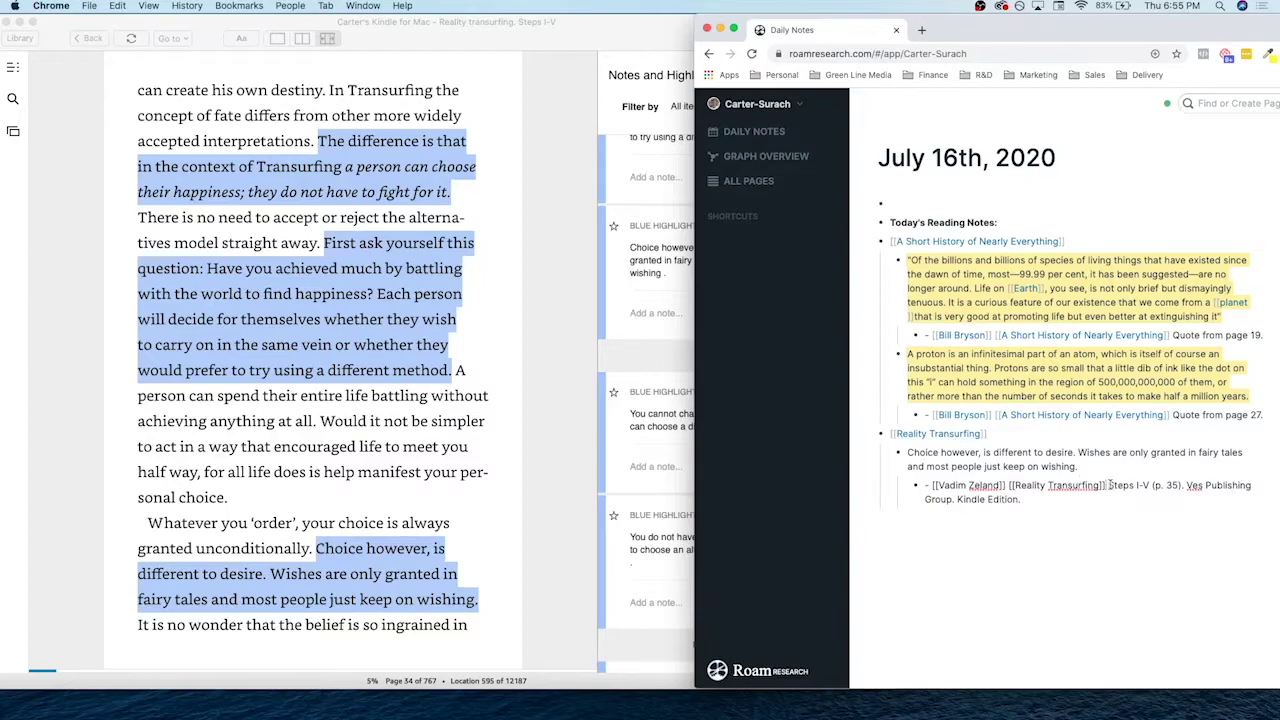
# Delete the leftover edition and publisher details and check the quote's page number in Kindle.
pyautogui.moveTo(1109, 485); pyautogui.dragTo(1187, 493)
pyautogui.press('BackSpace')
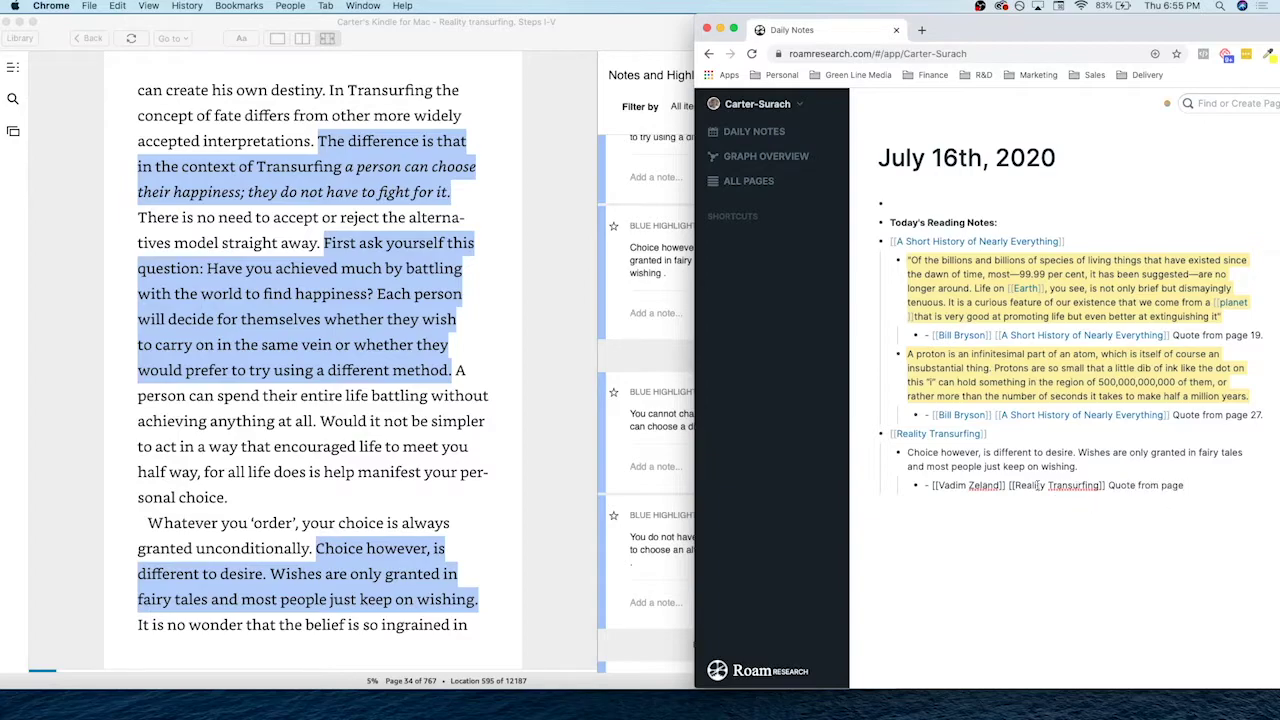
pyautogui.click(638, 38)
pyautogui.click(1223, 485)
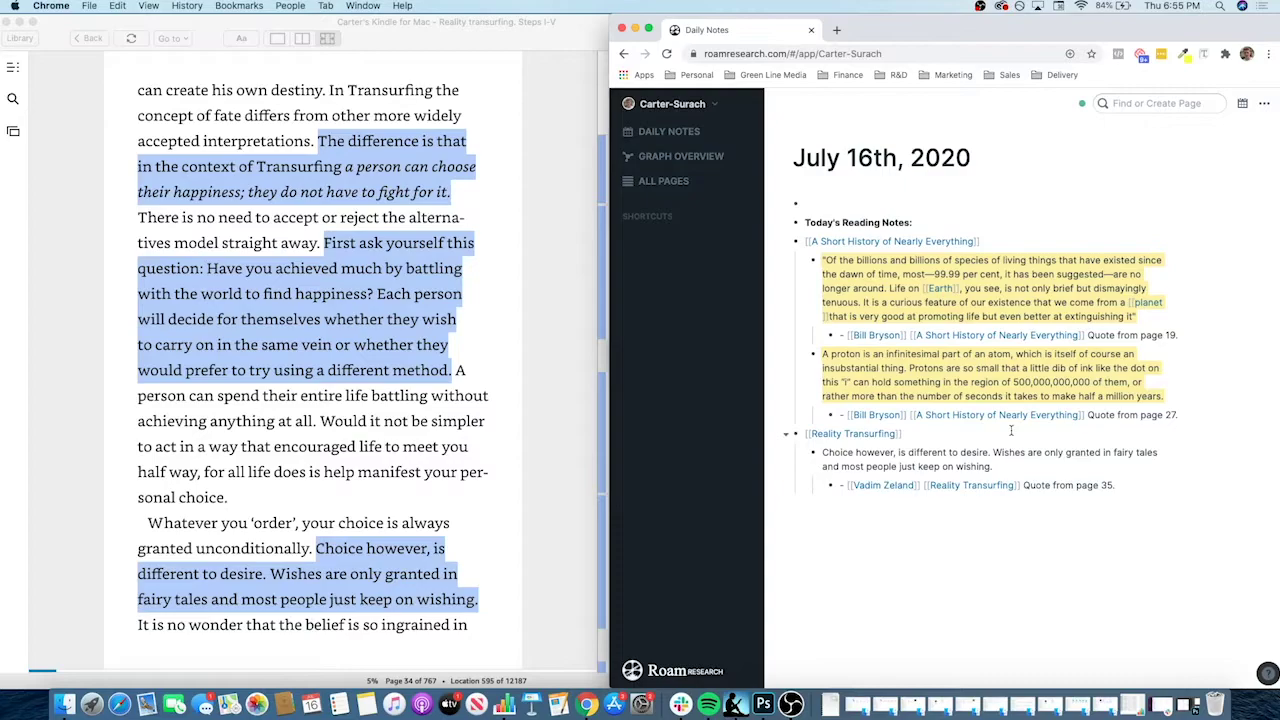
# Highlight the 'Choice however' quote with ^^ and view the Graph Overview of linked pages.
pyautogui.moveTo(997, 467); pyautogui.dragTo(821, 452)
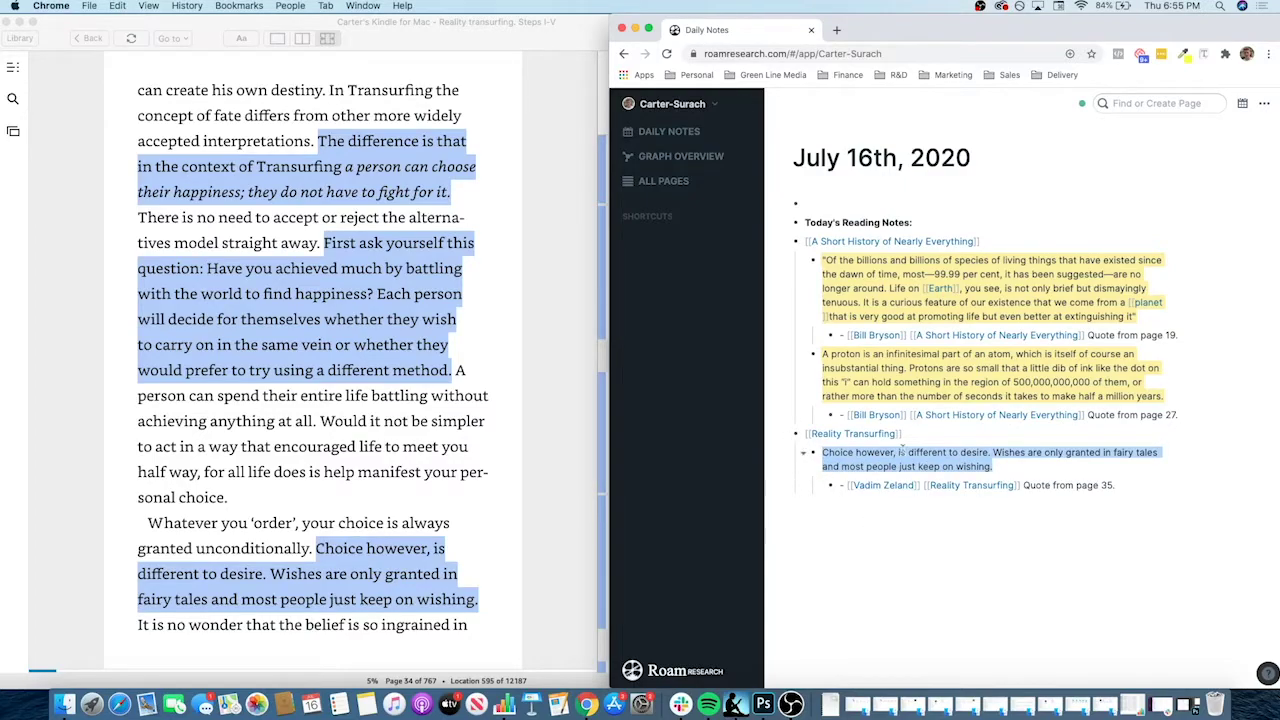
pyautogui.write('^^')
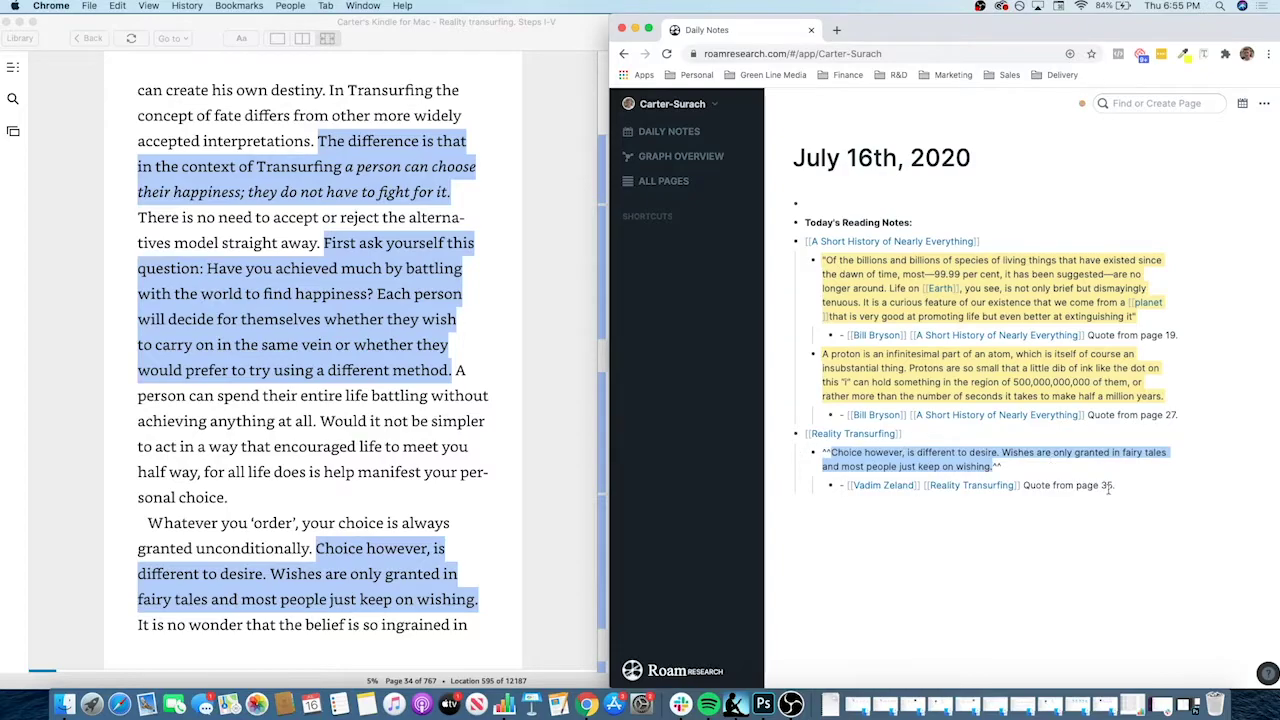
pyautogui.click(1108, 487)
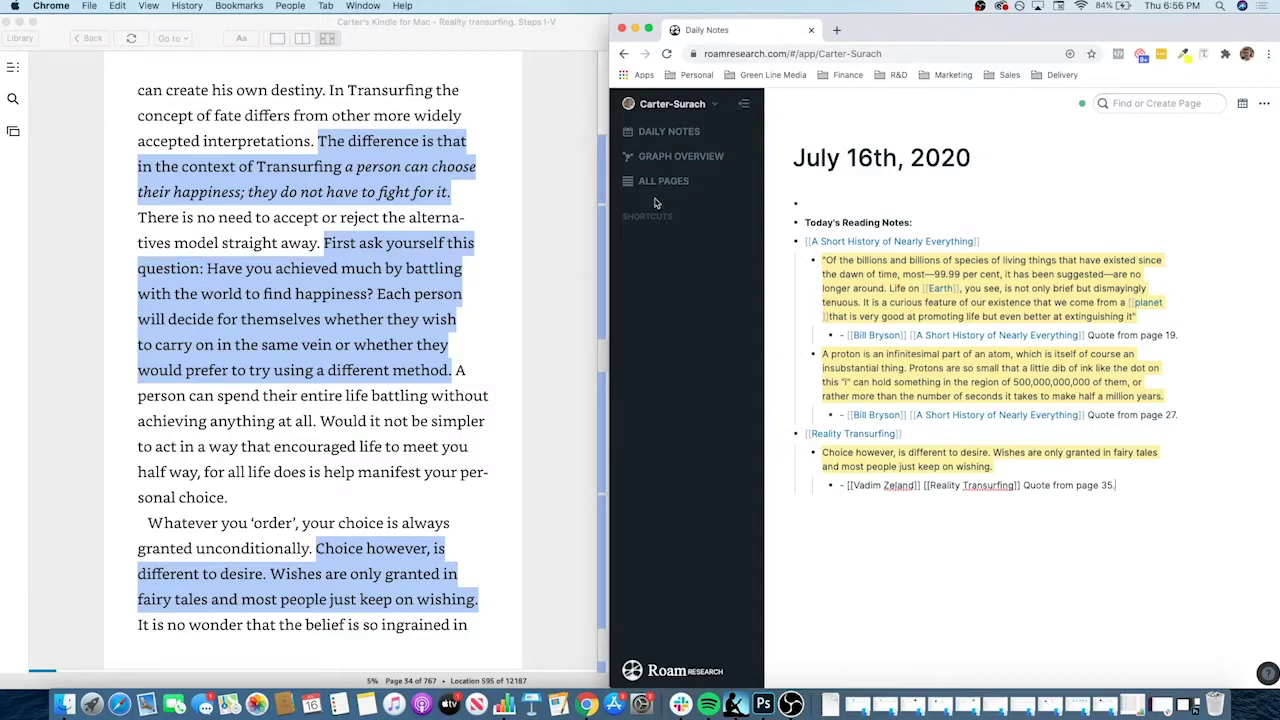
pyautogui.click(680, 156)
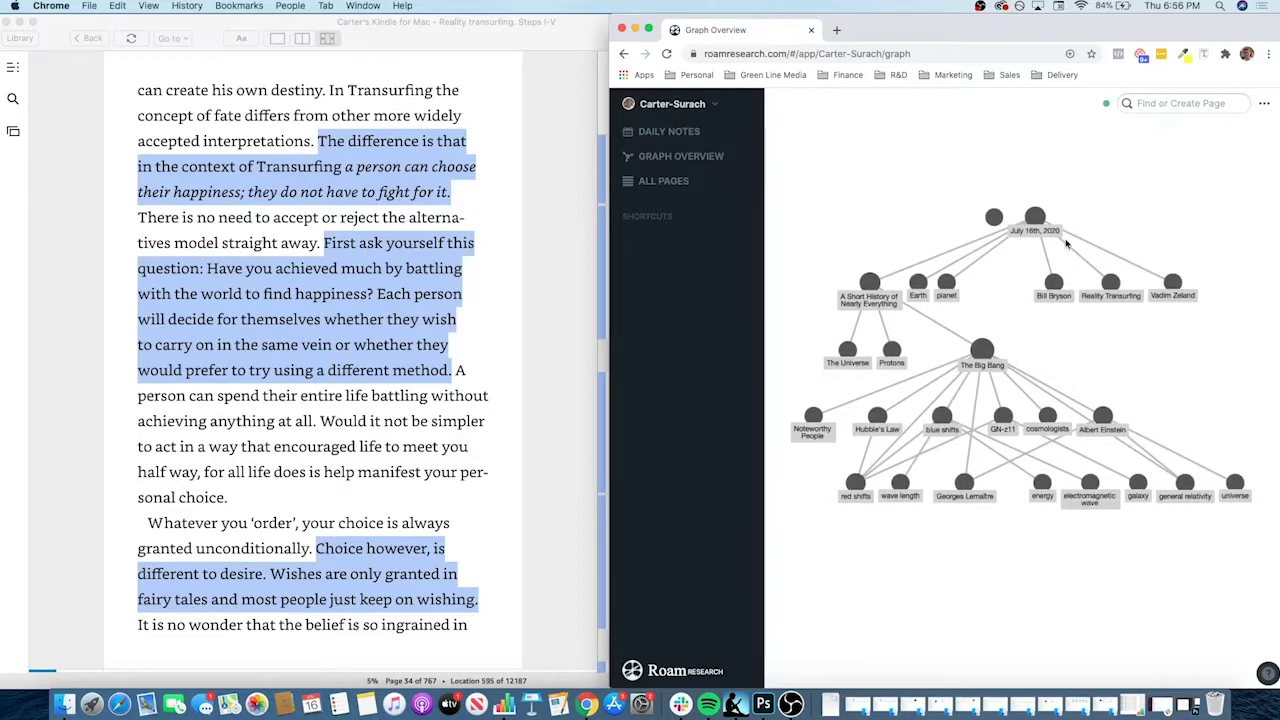
# Pan to the new author nodes, nudge Bill Bryson down-left and lift A Short History upward.
pyautogui.scroll(5, 1068, 241)
pyautogui.moveTo(1068, 241); pyautogui.dragTo(955, 212)
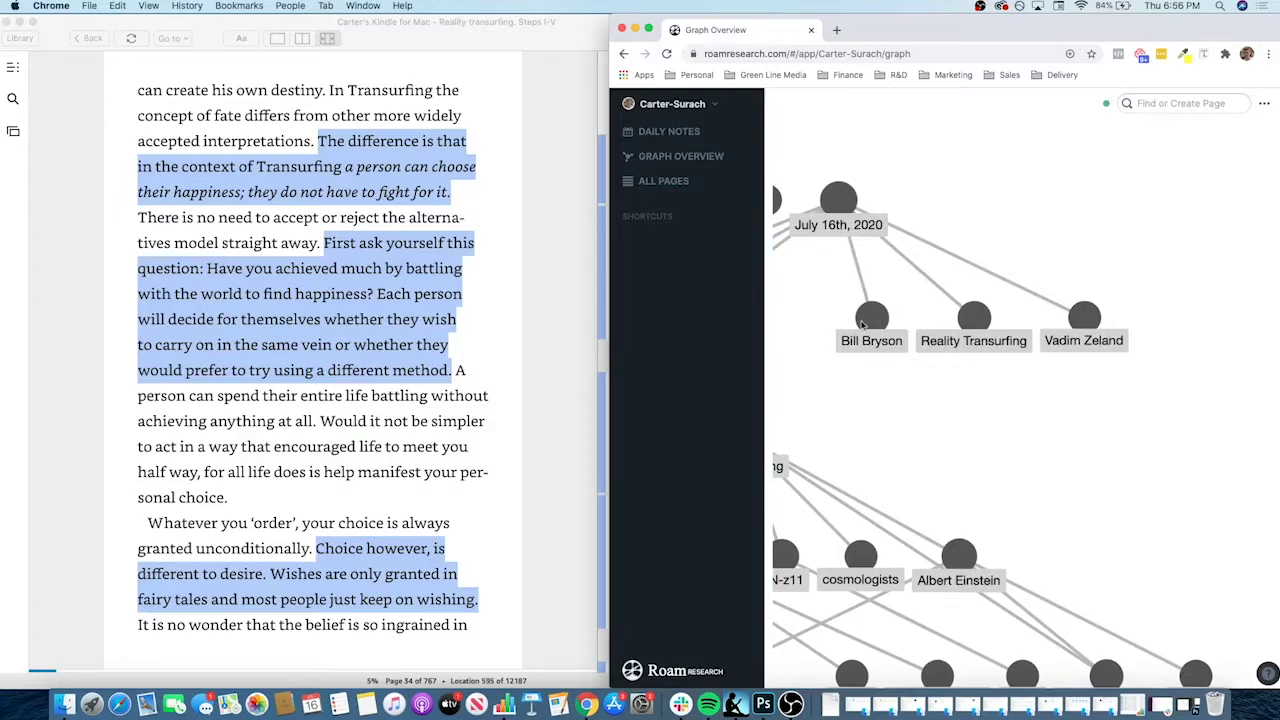
pyautogui.moveTo(872, 320); pyautogui.dragTo(850, 327)
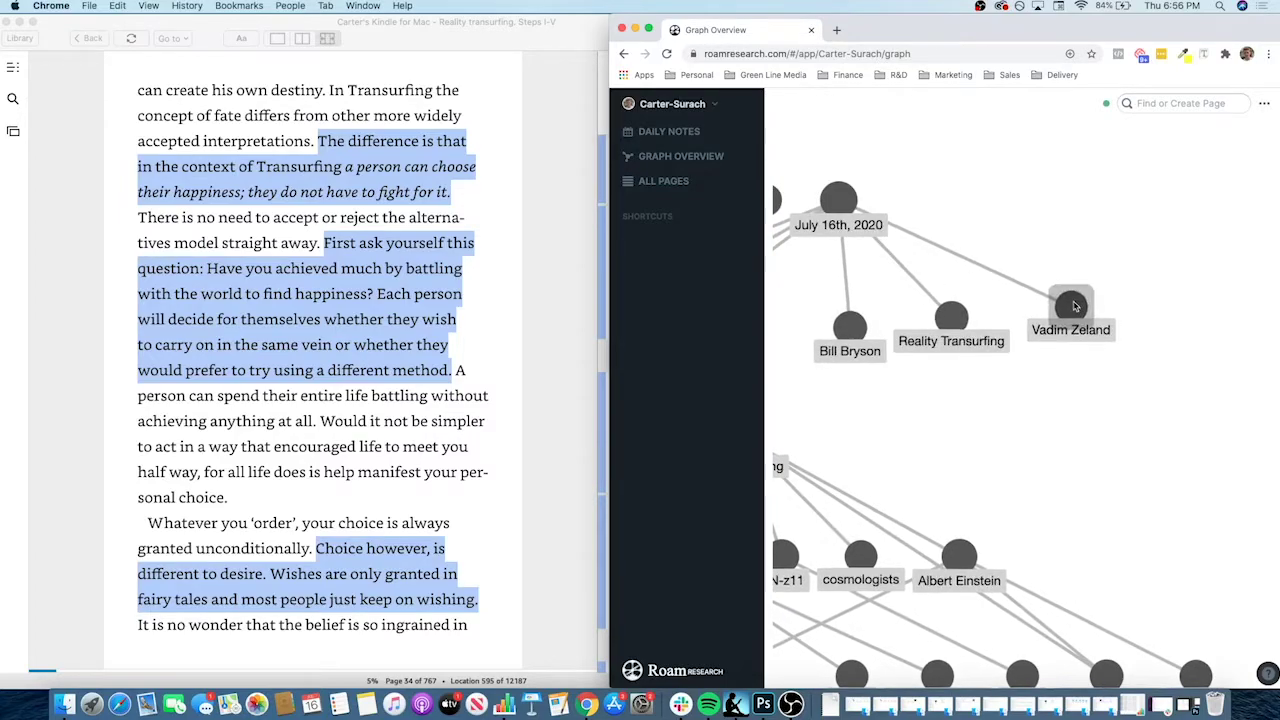
pyautogui.scroll(2, 974, 326)
pyautogui.scroll(-3, 974, 326)
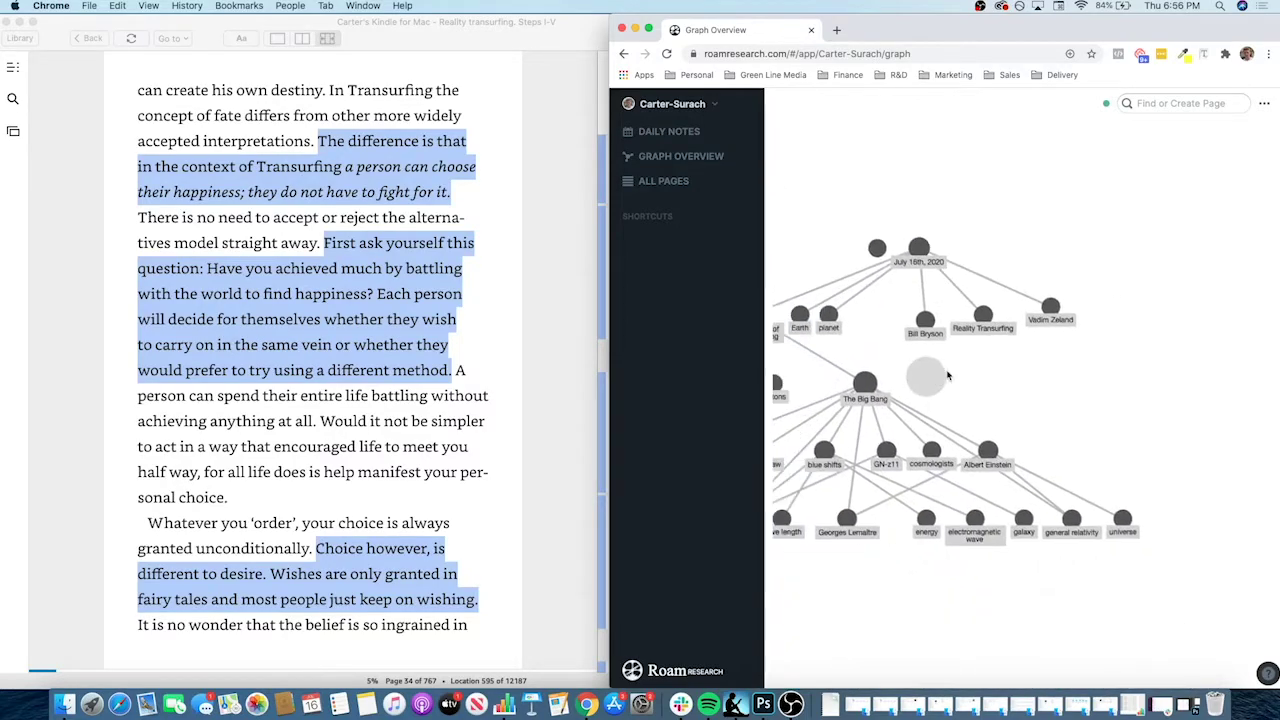
pyautogui.moveTo(990, 222); pyautogui.dragTo(964, 182)
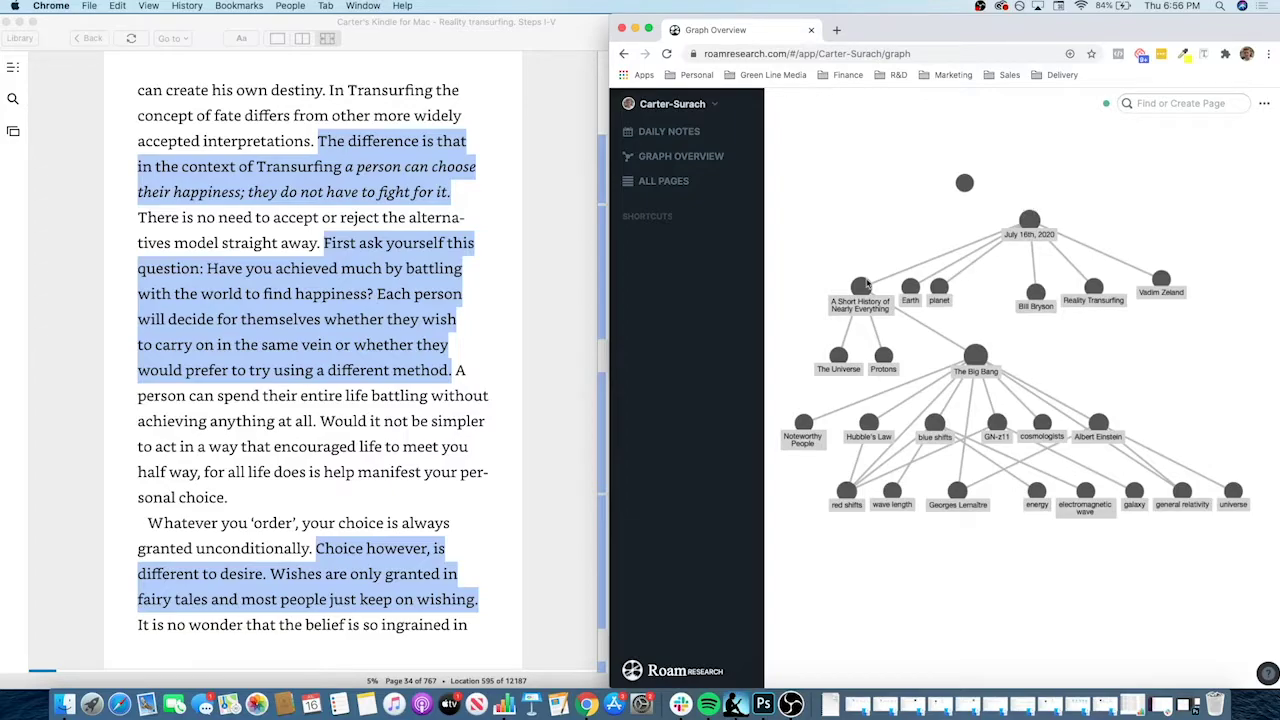
pyautogui.moveTo(867, 284); pyautogui.dragTo(928, 124)
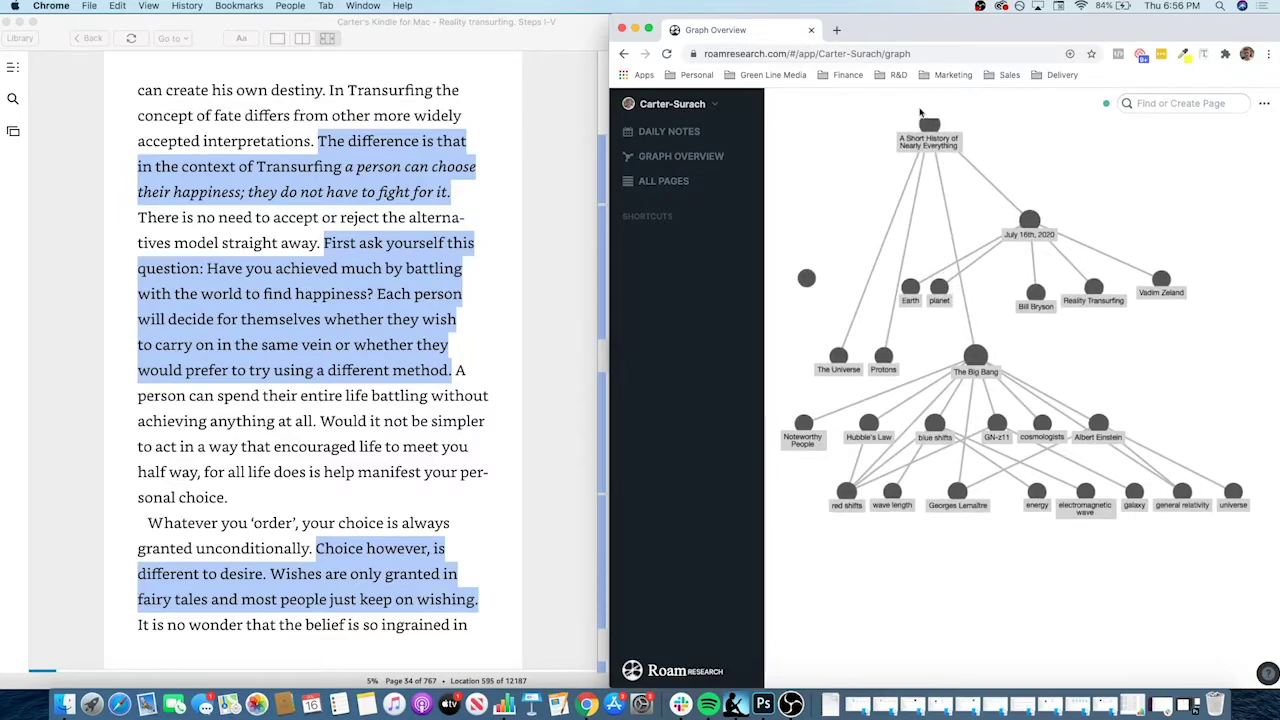
# Place Vadim Zeland and Bill Bryson at the top, Earth beside planet, and Reality Transurfing right of July 16th.
pyautogui.moveTo(1101, 294); pyautogui.dragTo(987, 159)
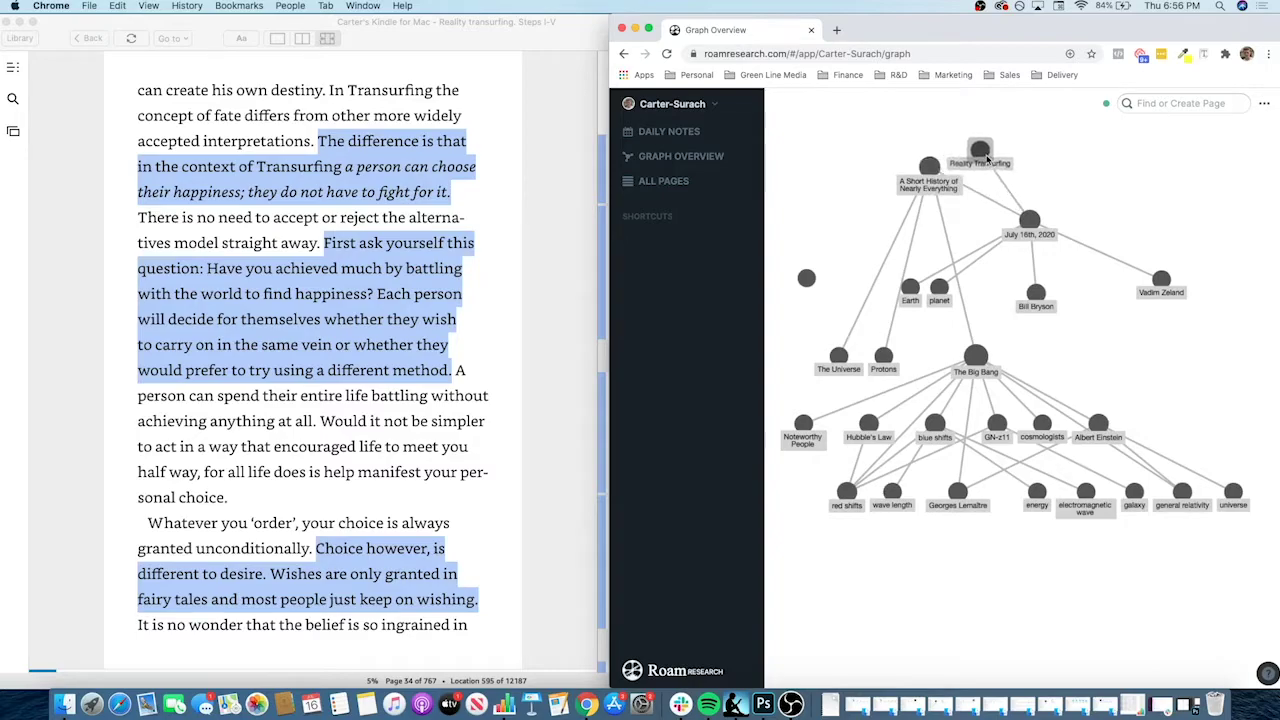
pyautogui.moveTo(1162, 278); pyautogui.dragTo(1054, 116)
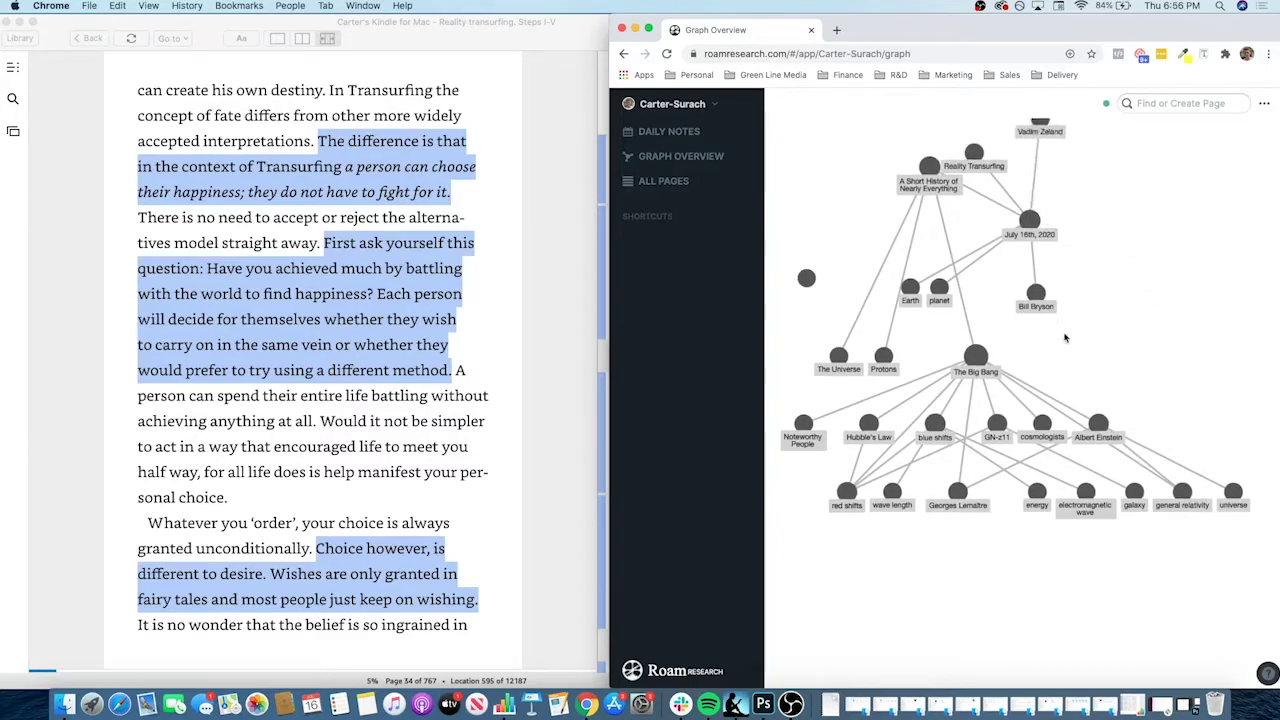
pyautogui.moveTo(1036, 293); pyautogui.dragTo(986, 124)
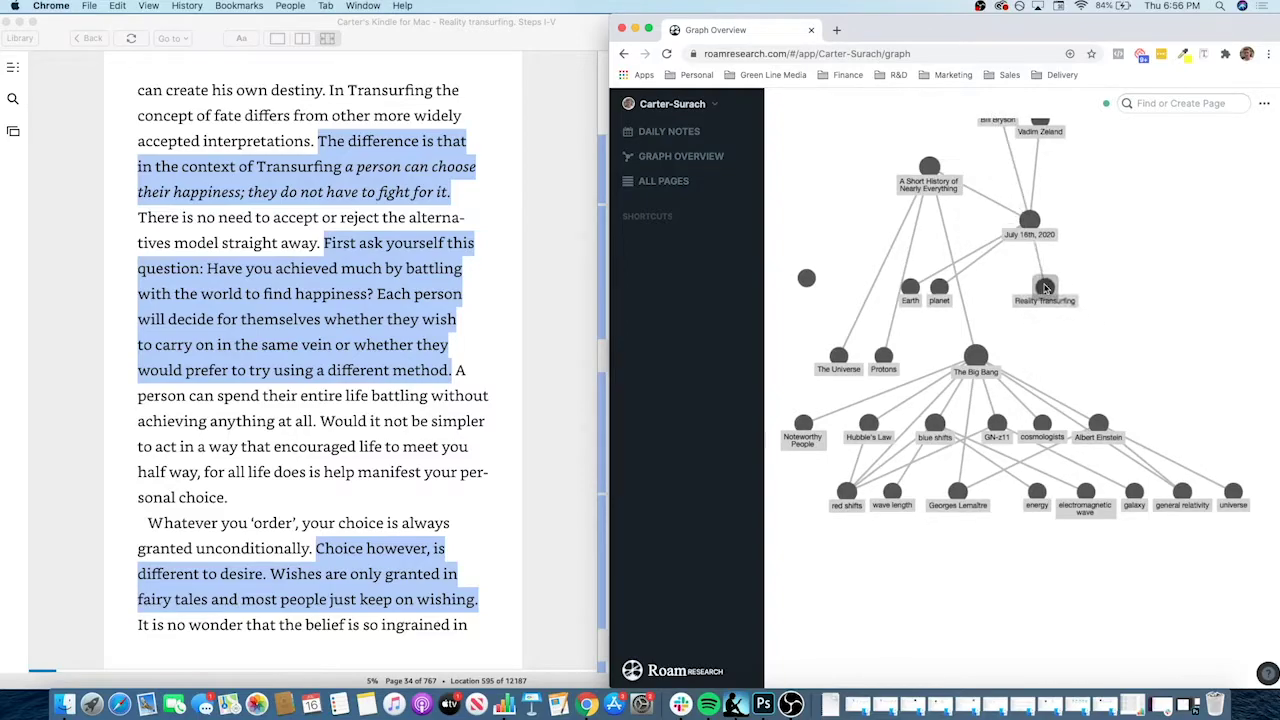
pyautogui.moveTo(922, 166); pyautogui.dragTo(780, 352)
pyautogui.moveTo(910, 288); pyautogui.dragTo(818, 352)
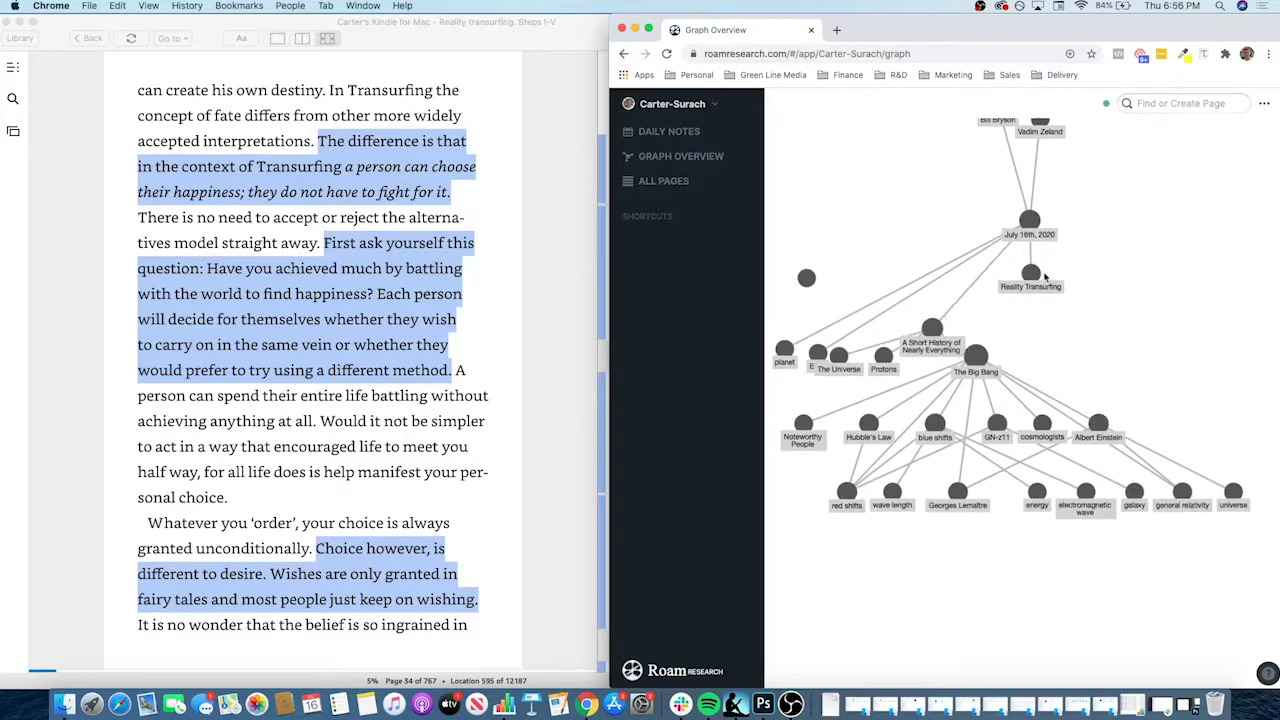
pyautogui.moveTo(1031, 273); pyautogui.dragTo(1101, 296)
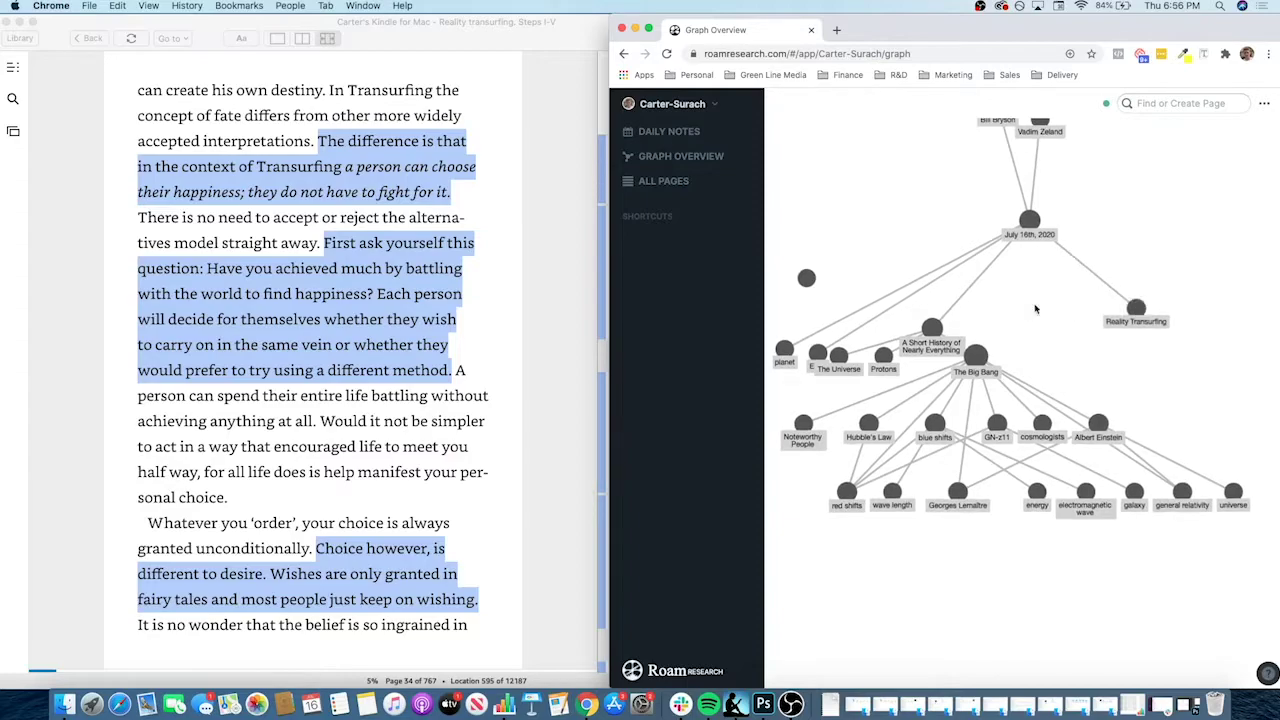
pyautogui.scroll(-3, 1036, 308)
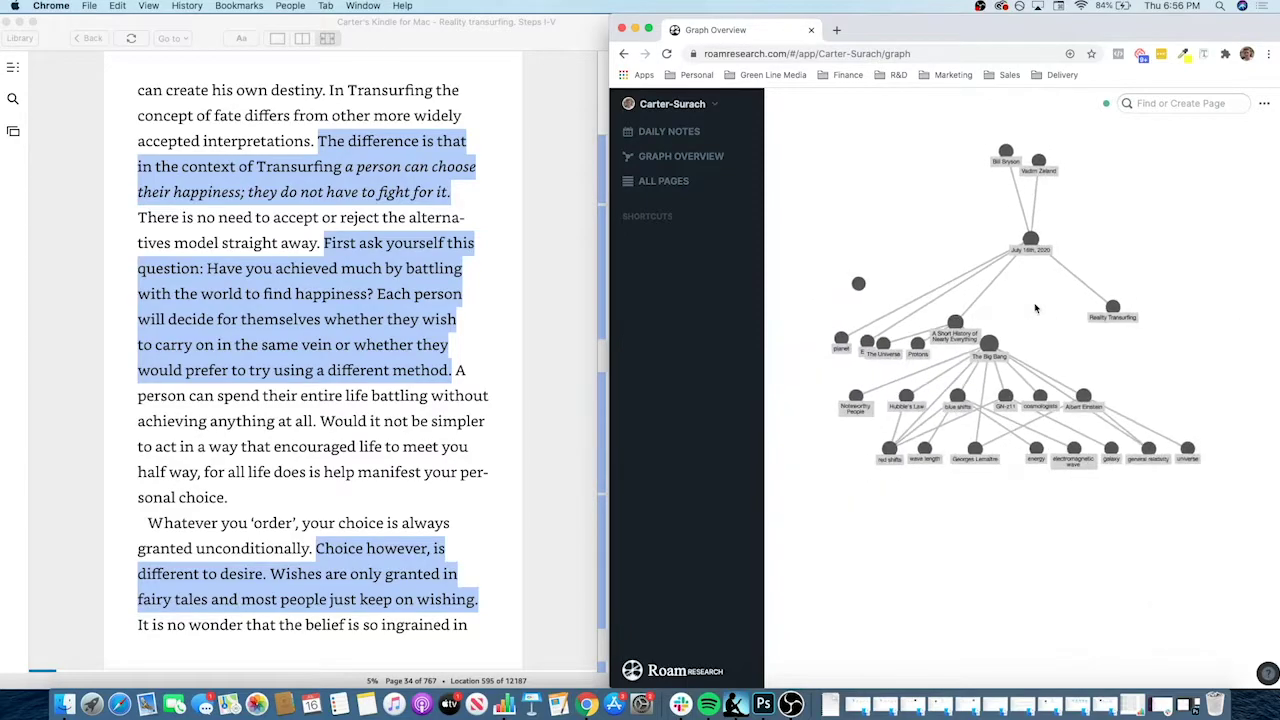
# On the Vadim Zeland page, write 'Vadim Zeland is the author of [[Reality Transurfing]]'.
pyautogui.click(664, 181)
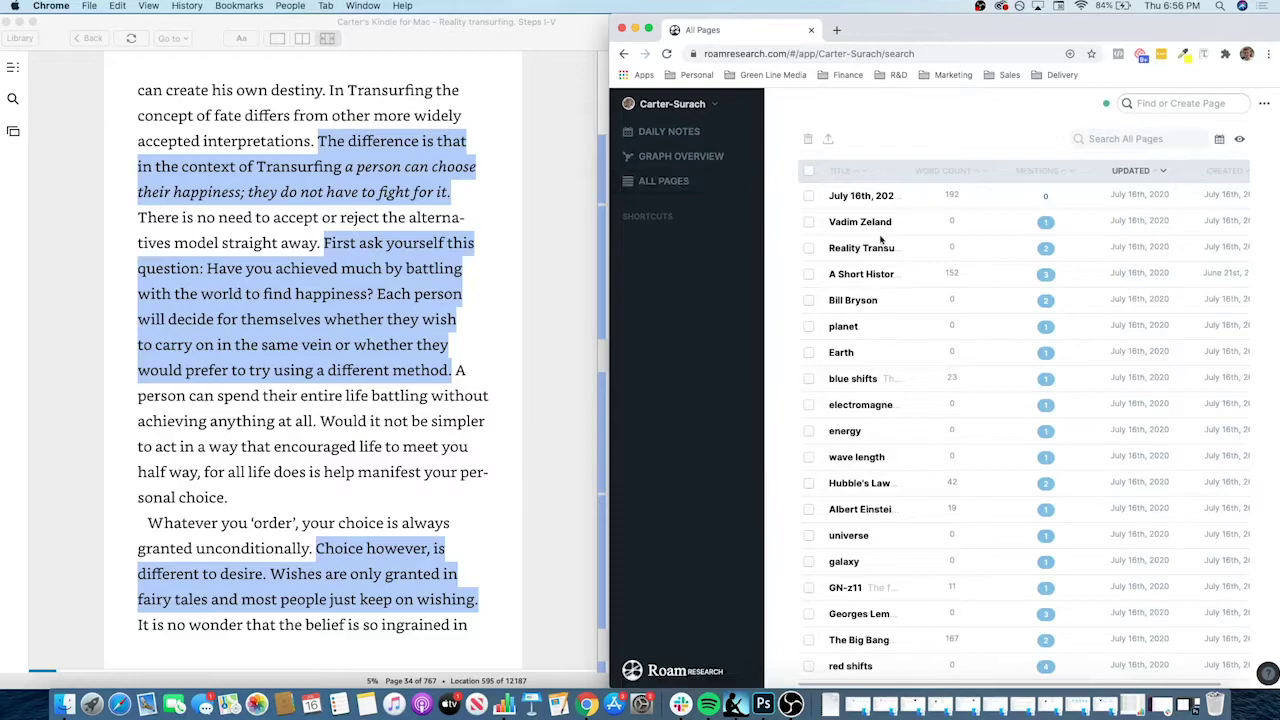
pyautogui.click(880, 228)
pyautogui.click(892, 201)
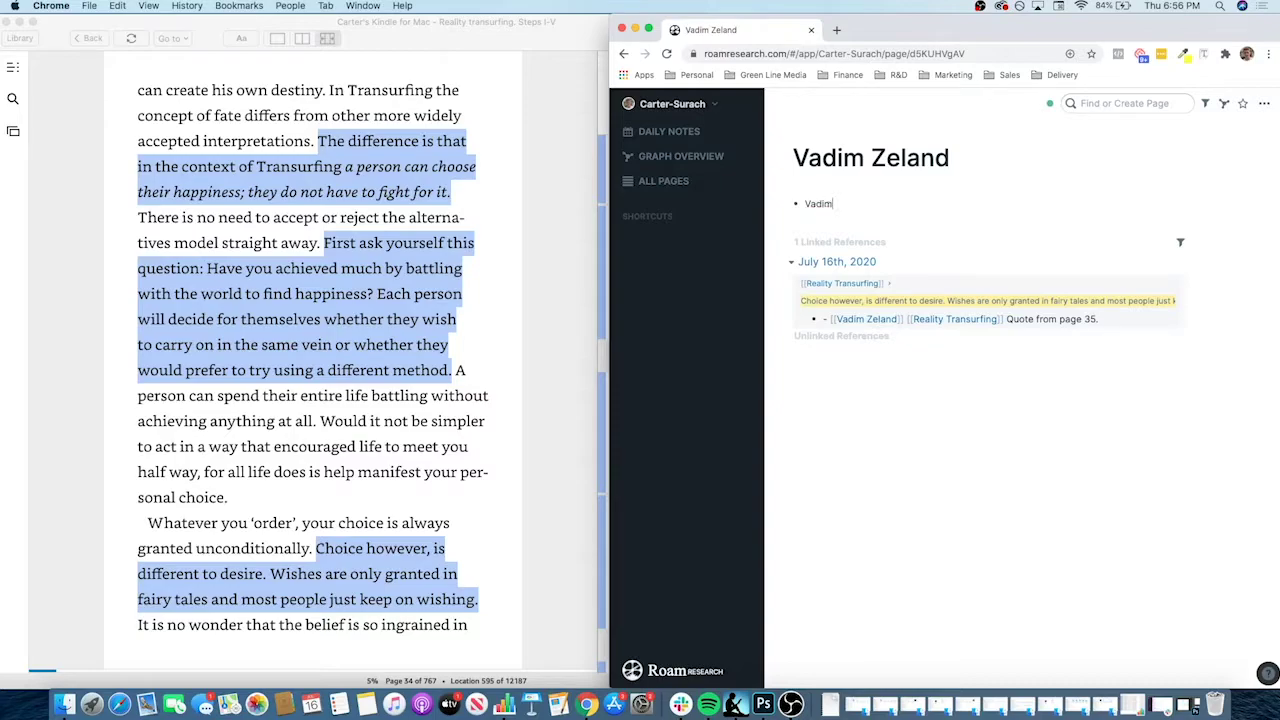
pyautogui.write('Vadim Zeland ')
pyautogui.write('is the auth')
pyautogui.write('o')
pyautogui.write('r of [[Reality')
pyautogui.click(978, 231)
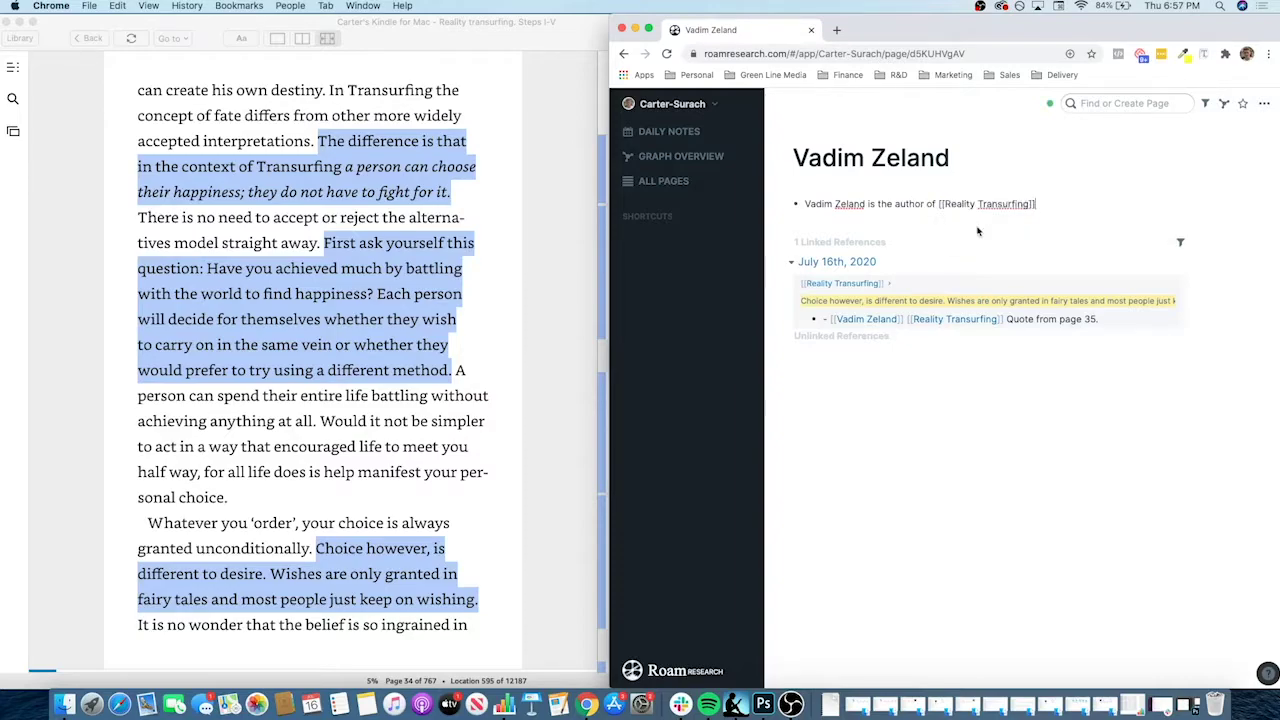
# Delete the unfinished Bio block below the author line and return to the Graph Overview.
pyautogui.press('Return')
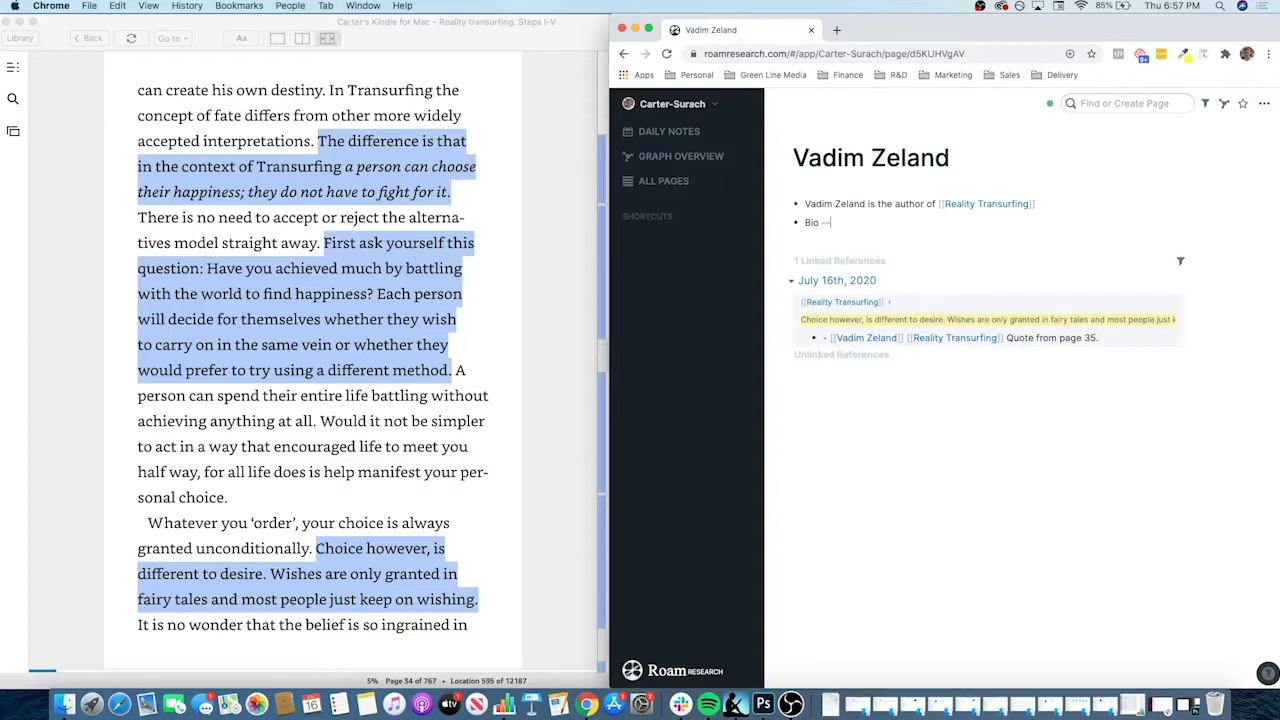
pyautogui.press('Escape')
pyautogui.press('BackSpace')
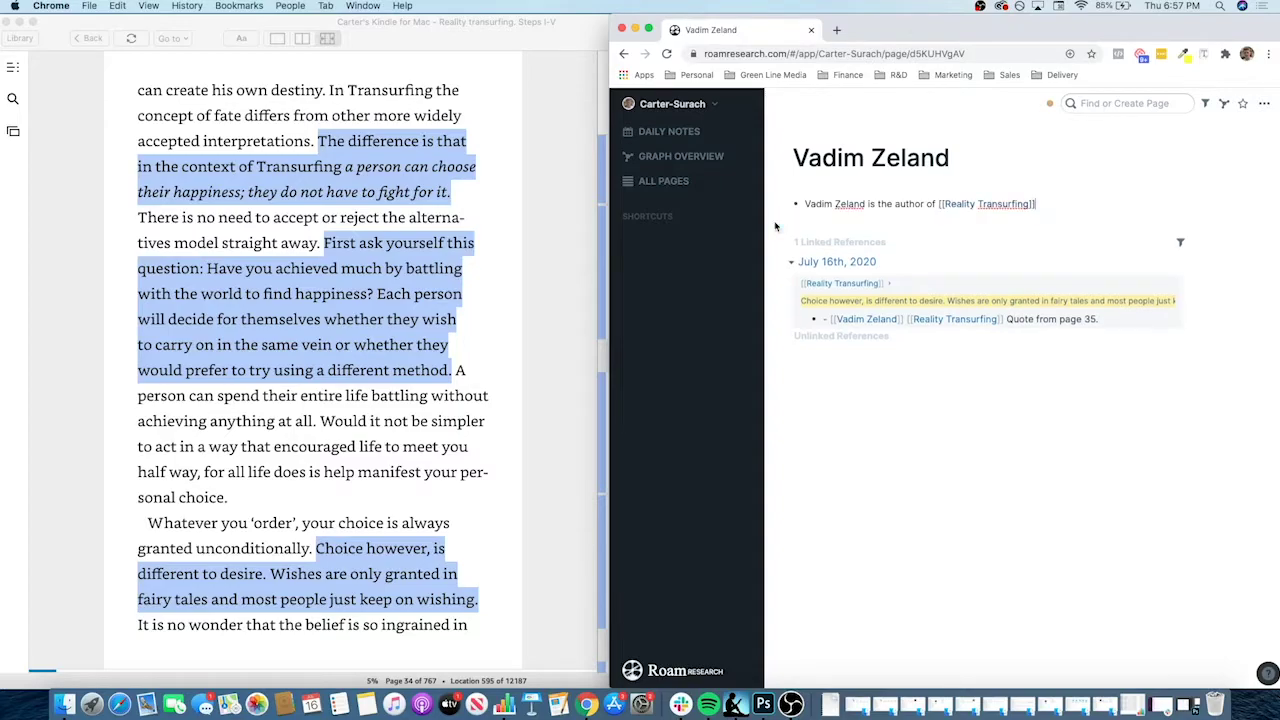
pyautogui.click(681, 156)
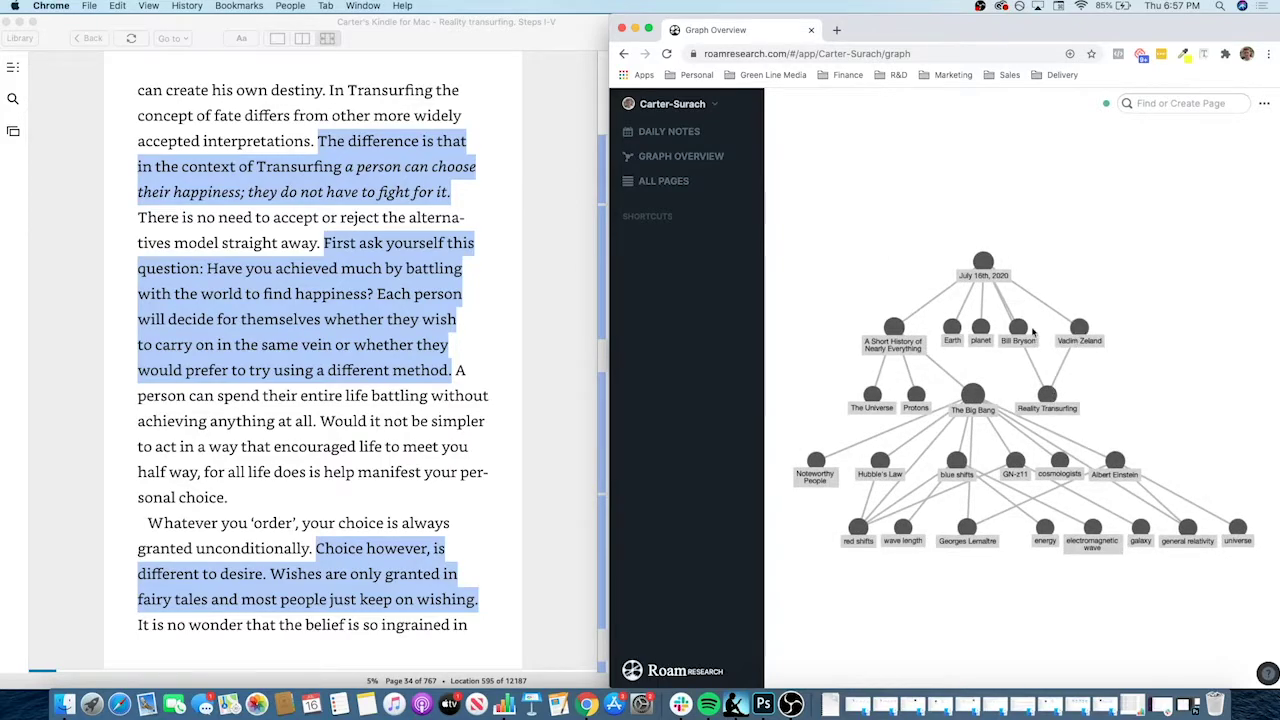
# Zoom into the graph and drag Bill Bryson left, above A Short History of Nearly Everything.
pyautogui.scroll(5, 1033, 333)
pyautogui.moveTo(1016, 330); pyautogui.dragTo(818, 294)
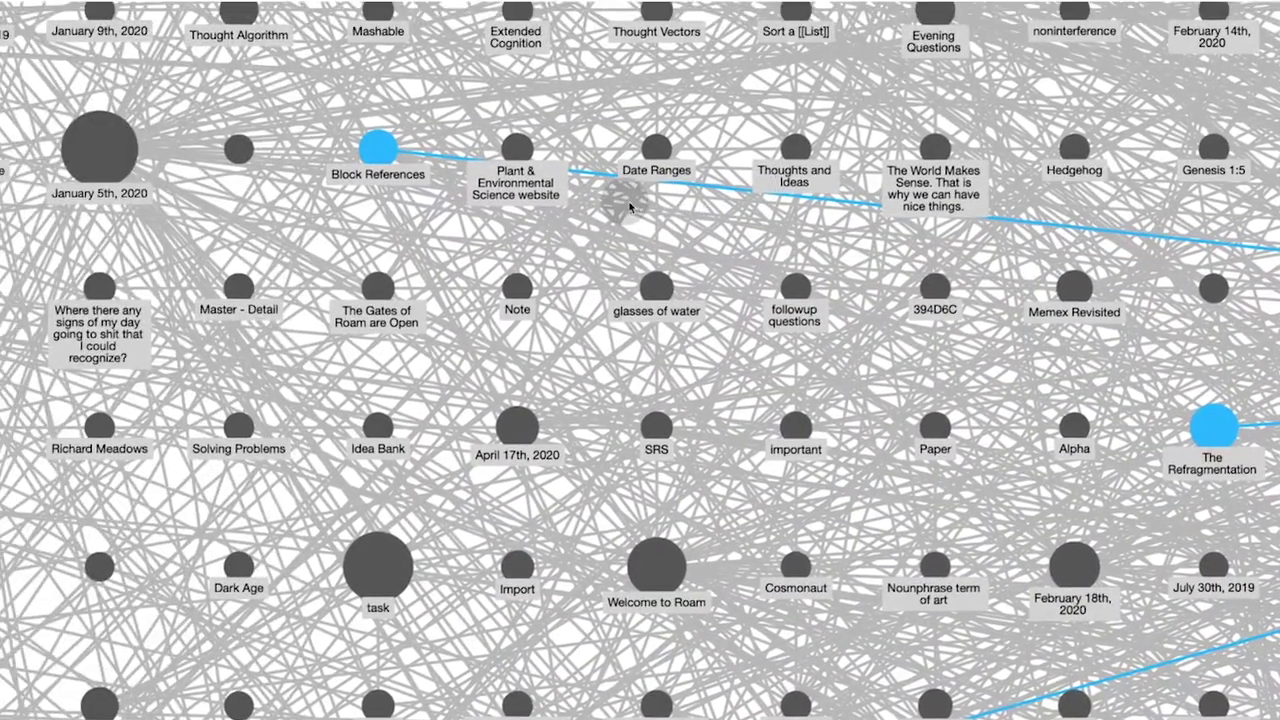
pyautogui.hscroll(-10, 534, 213)
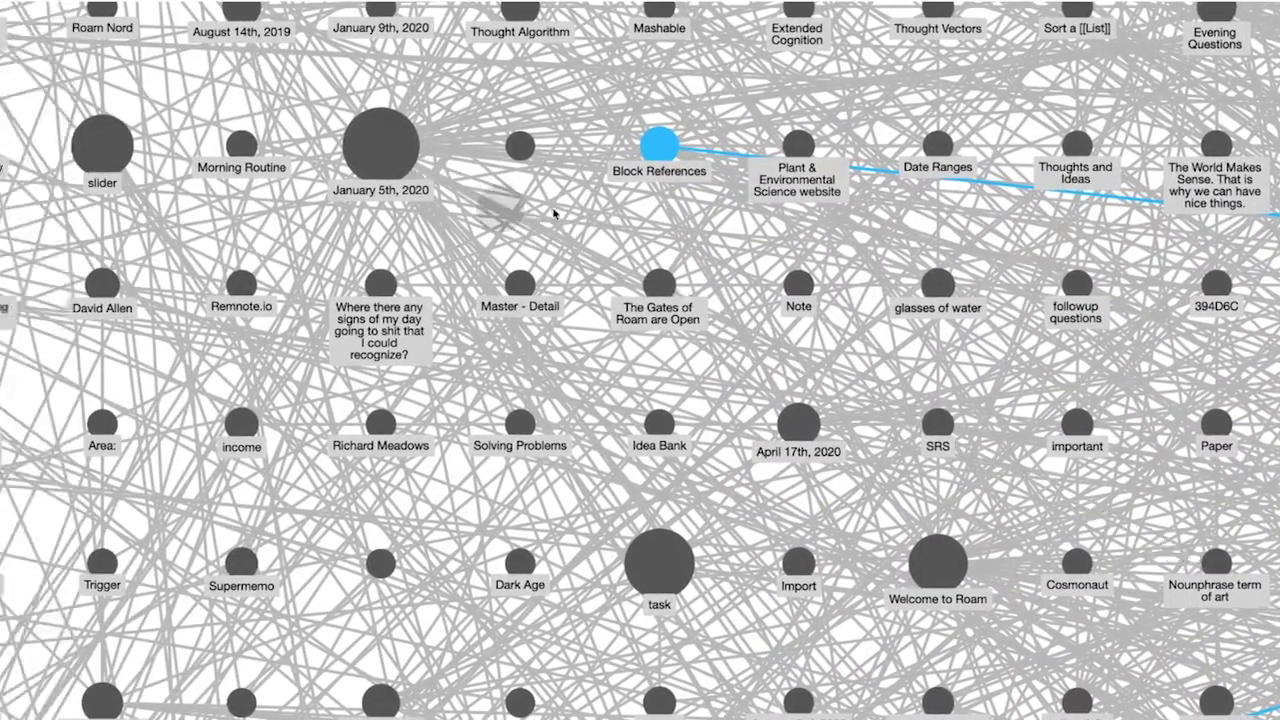